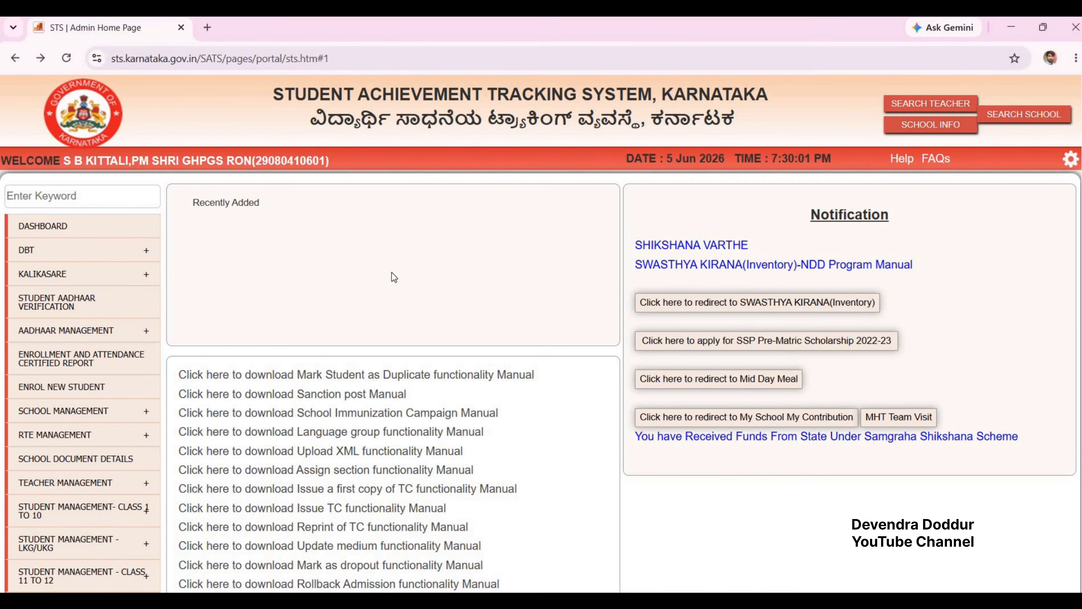
Open the LKG/UKG student enrolment form and look through its admission, student and address fields
scroll(50, 383, "down", 8)
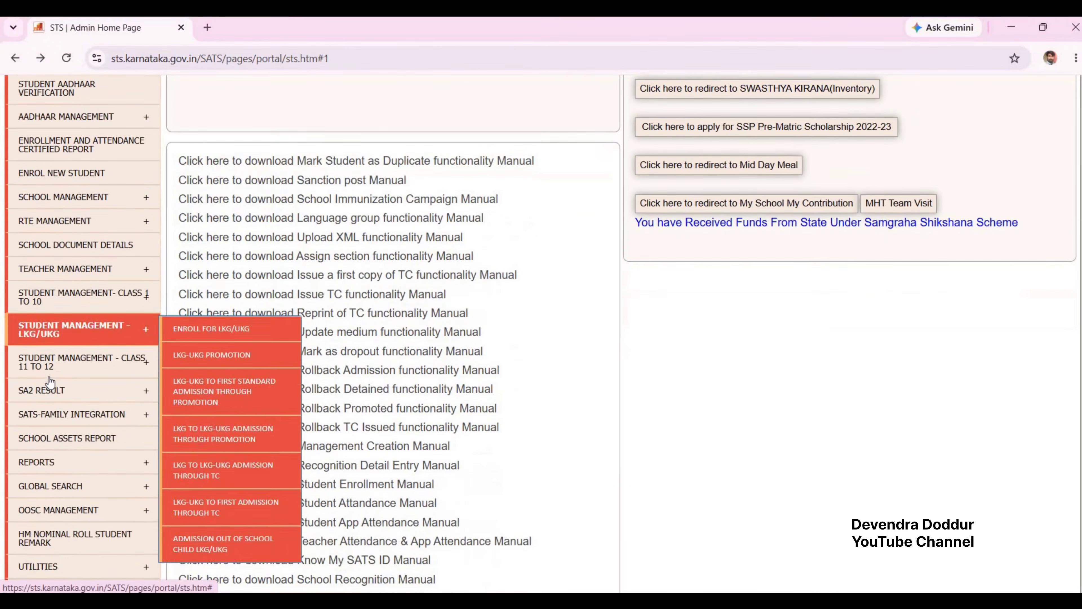
mouse_move(104, 193)
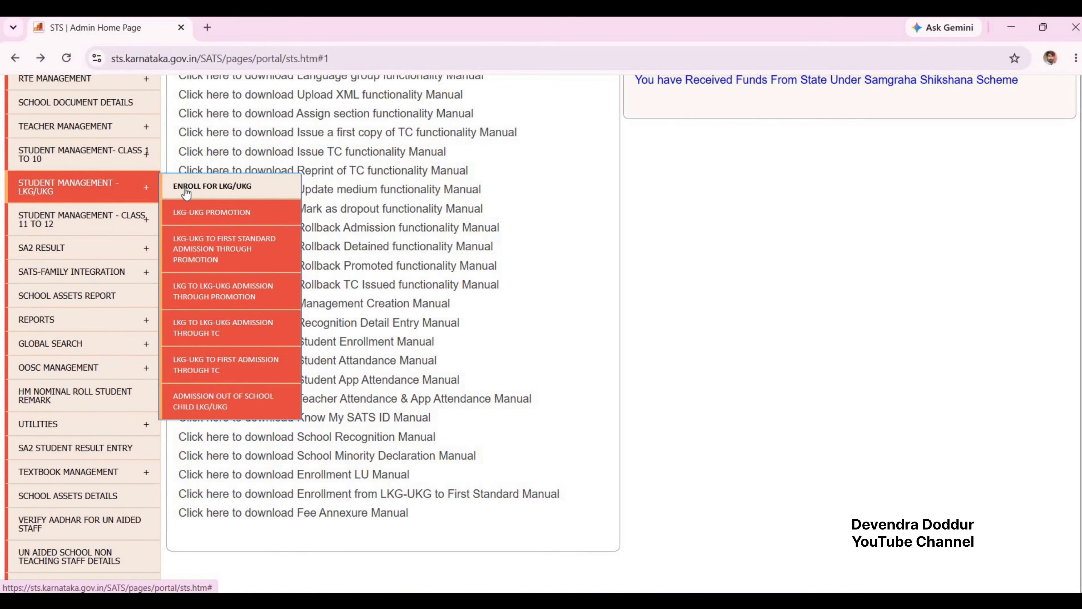
left_click(254, 193)
left_click_drag(437, 197, 715, 205)
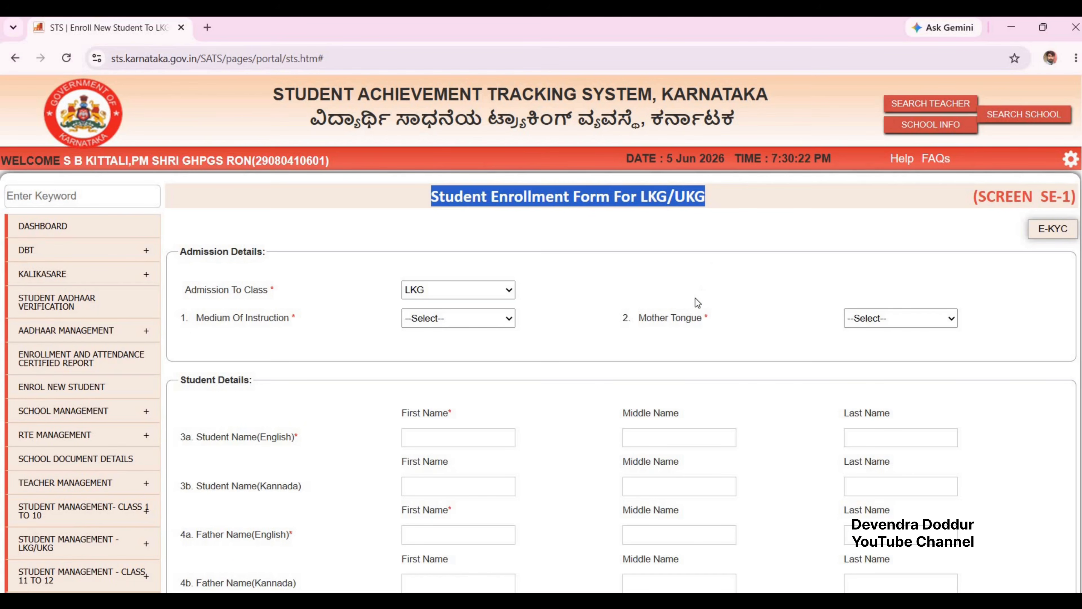
scroll(693, 300, "down", 5)
scroll(693, 300, "down", 10)
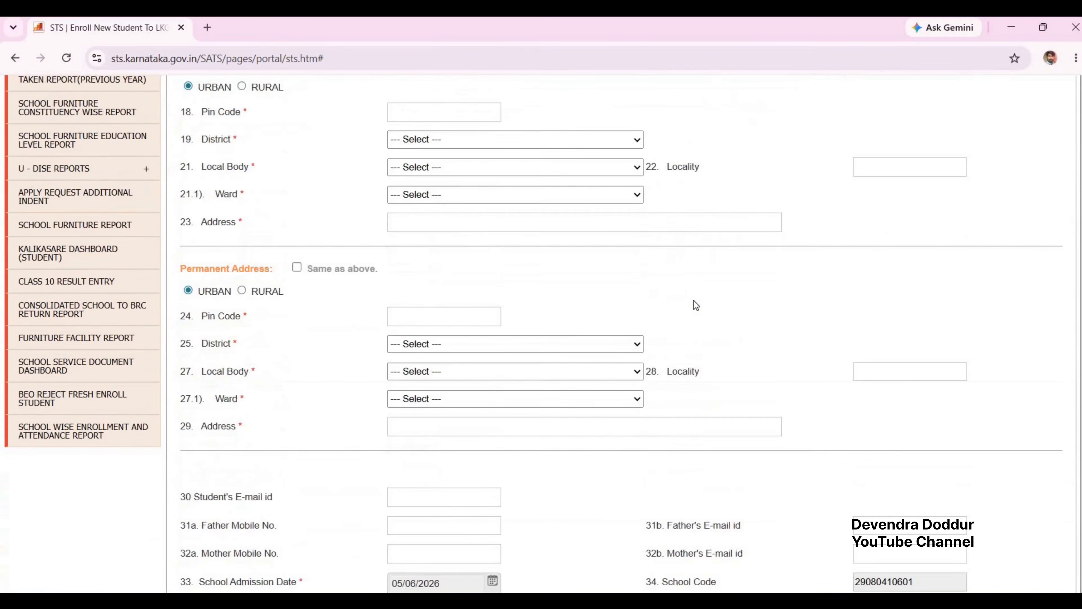
scroll(693, 300, "up", 10)
scroll(693, 299, "up", 8)
left_click(647, 327)
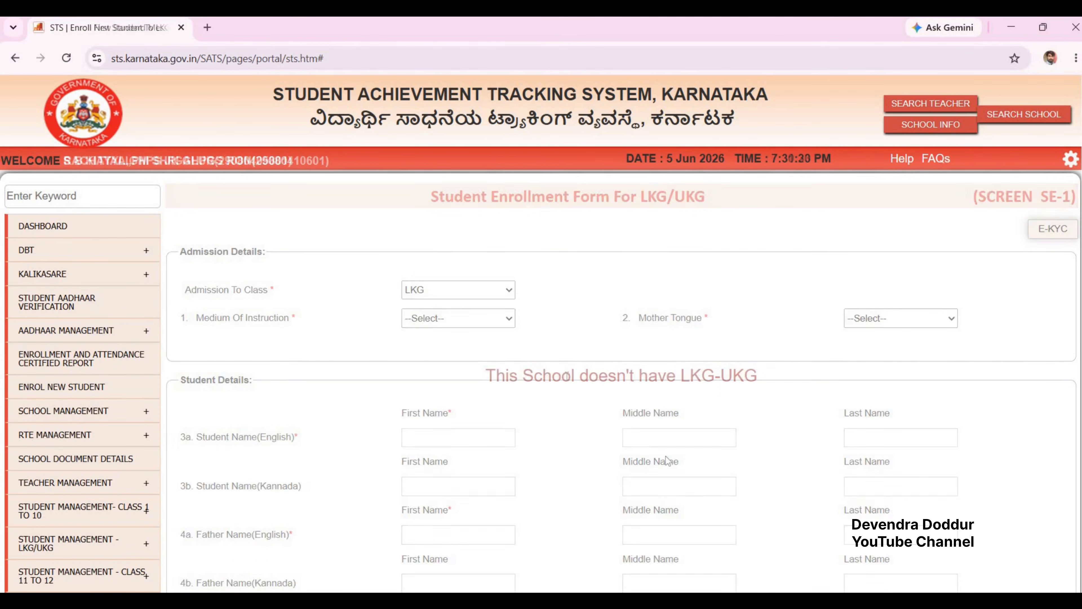
Open the A(I) School Particular page of Section 1 in the school info and UDISE Plus update
left_click_drag(486, 376, 758, 376)
left_click(783, 416)
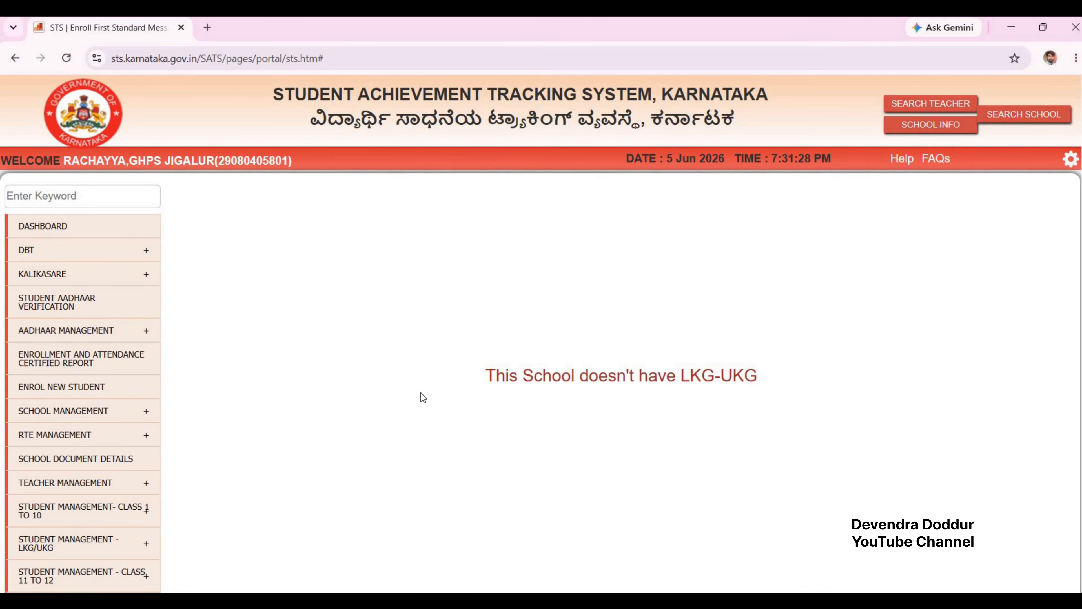
scroll(84, 211, "down", 3)
scroll(89, 252, "down", 2)
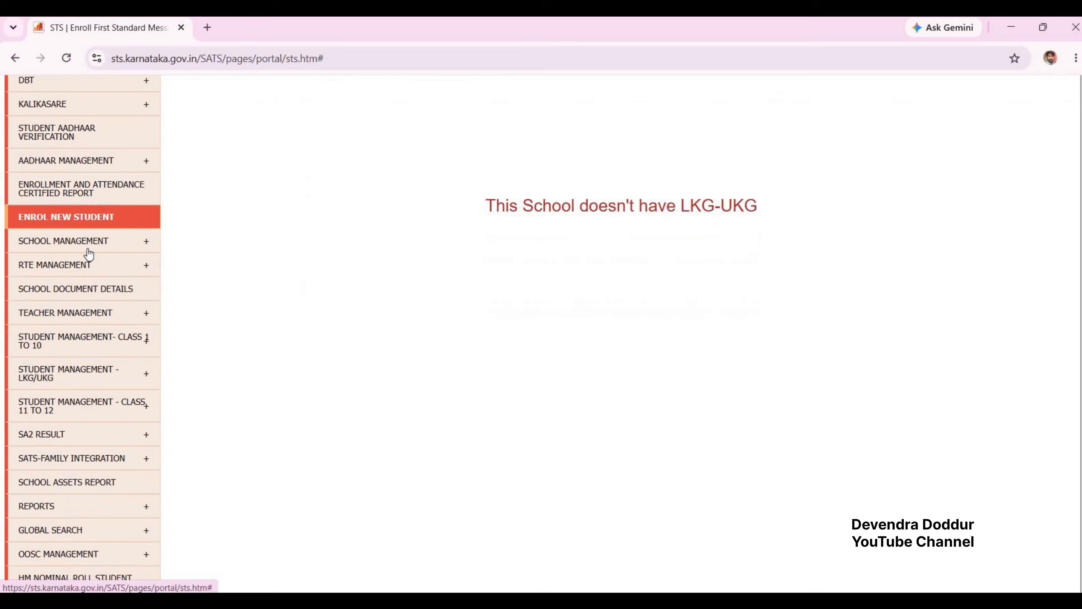
mouse_move(118, 204)
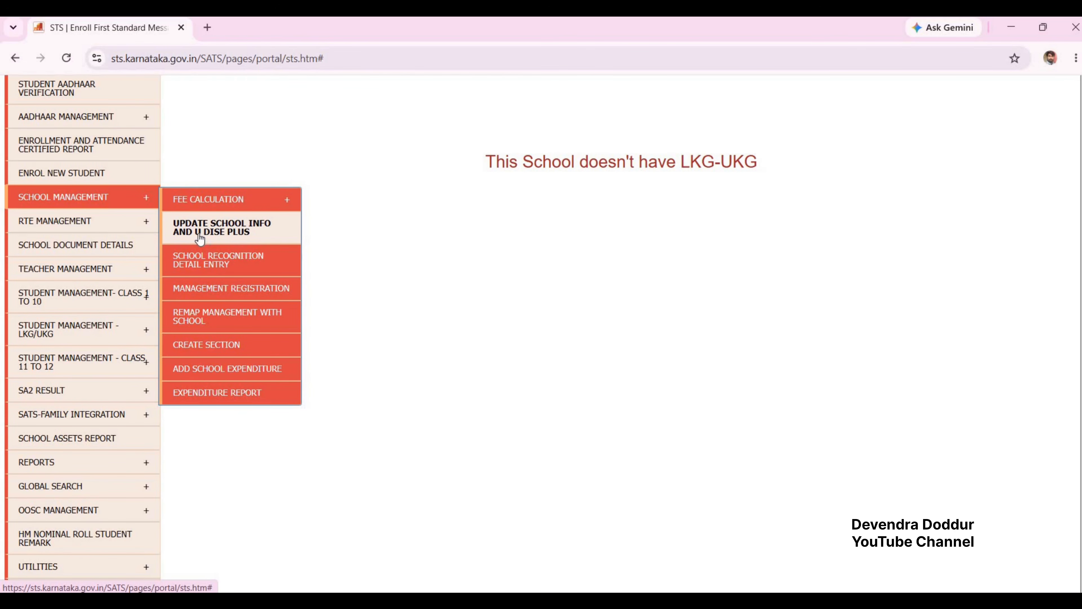
left_click(262, 234)
scroll(572, 299, "down", 6)
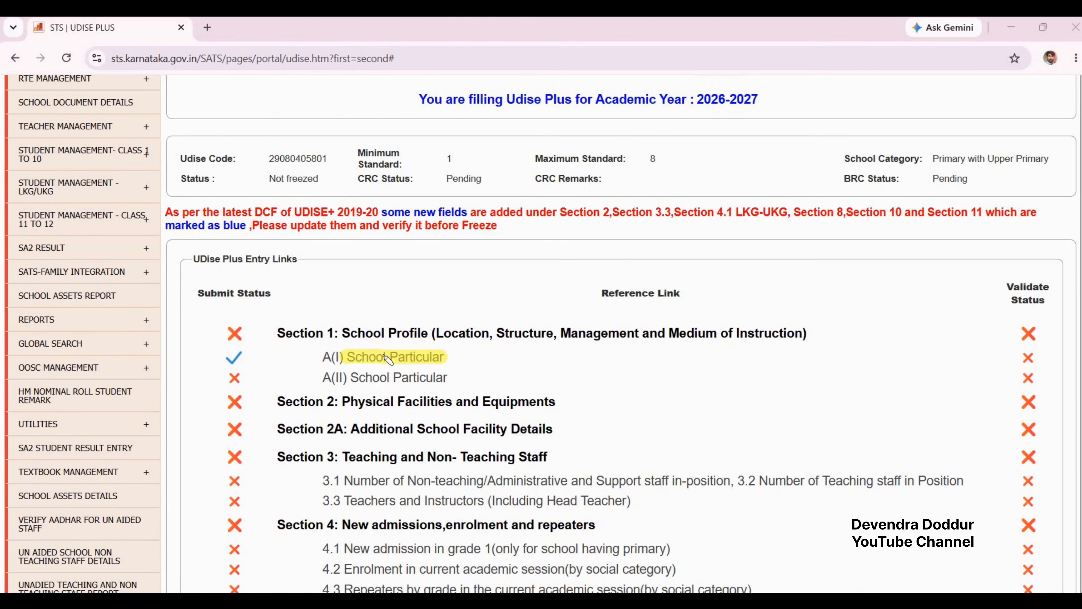
left_click(396, 362)
left_click_drag(558, 200, 713, 205)
left_click(711, 295)
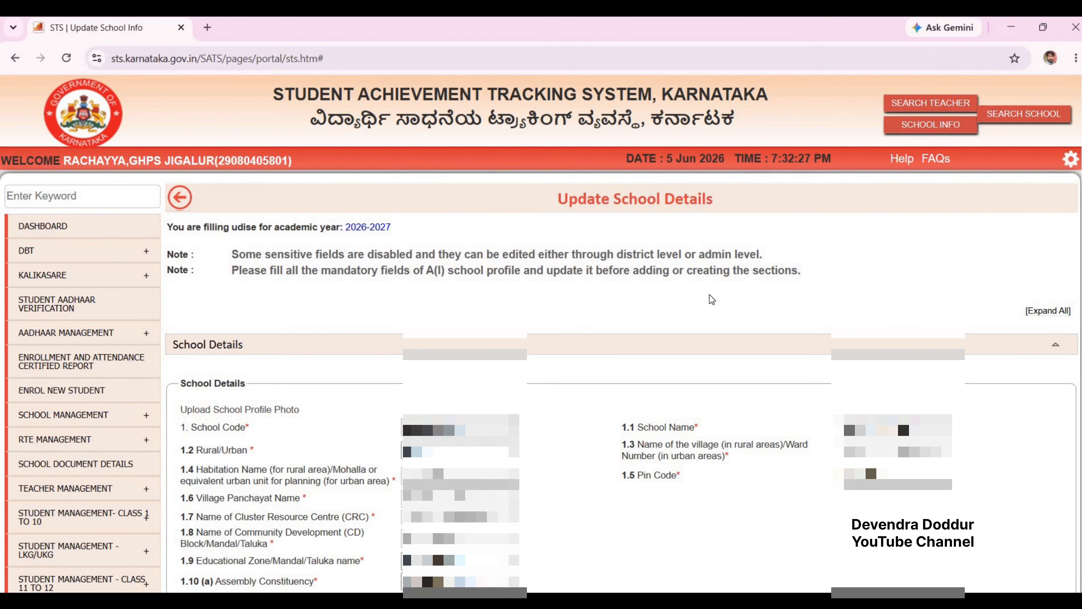
Set field 1.43(b), Pre-primary section (other than Anganwadi) attached to school, to Yes
scroll(677, 309, "down", 15)
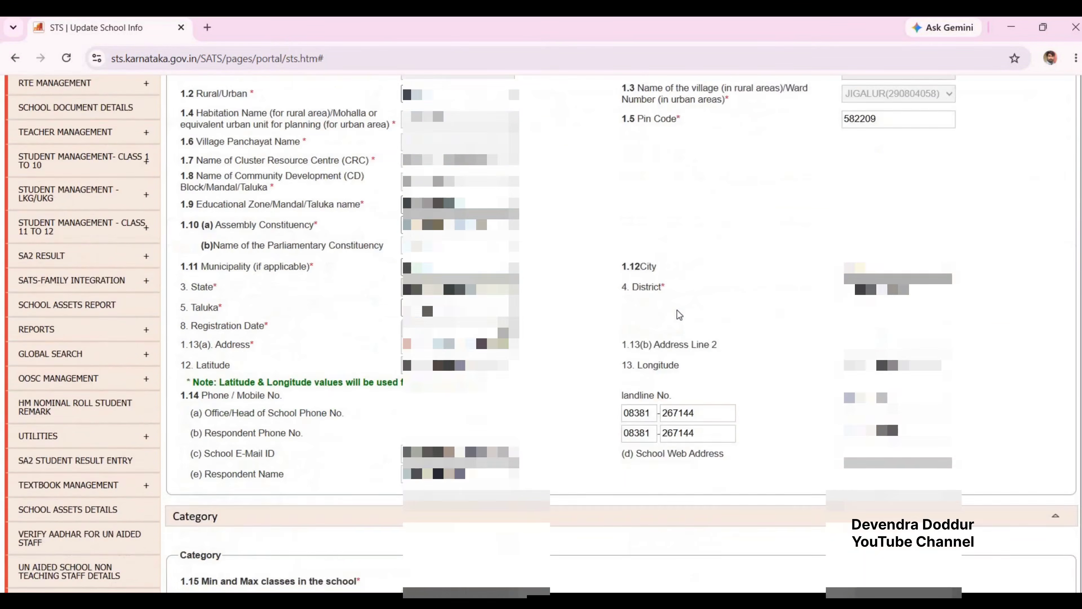
scroll(677, 310, "down", 10)
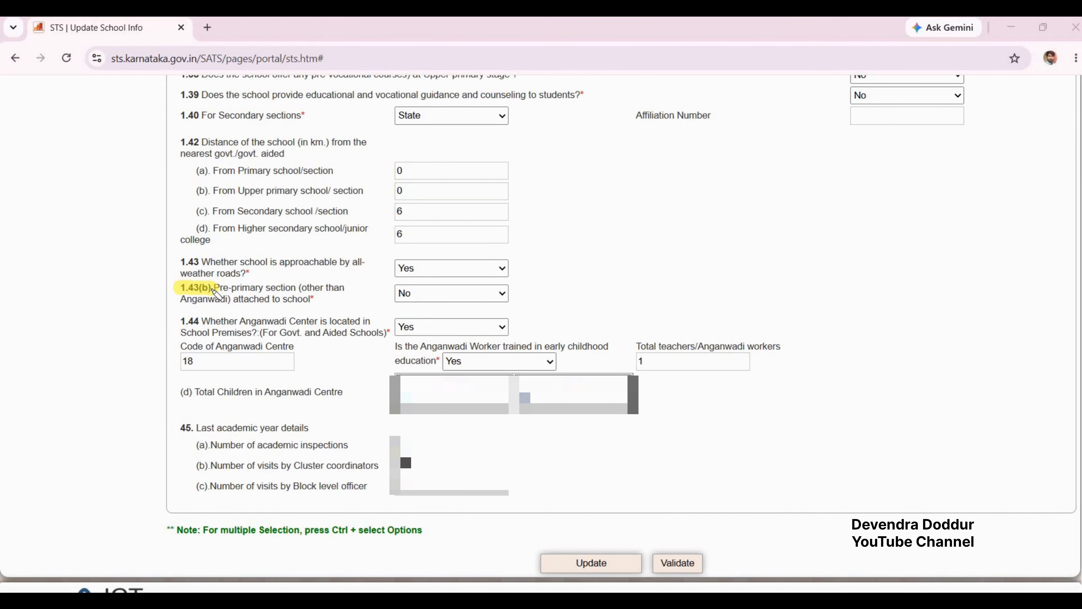
left_click_drag(213, 289, 294, 291)
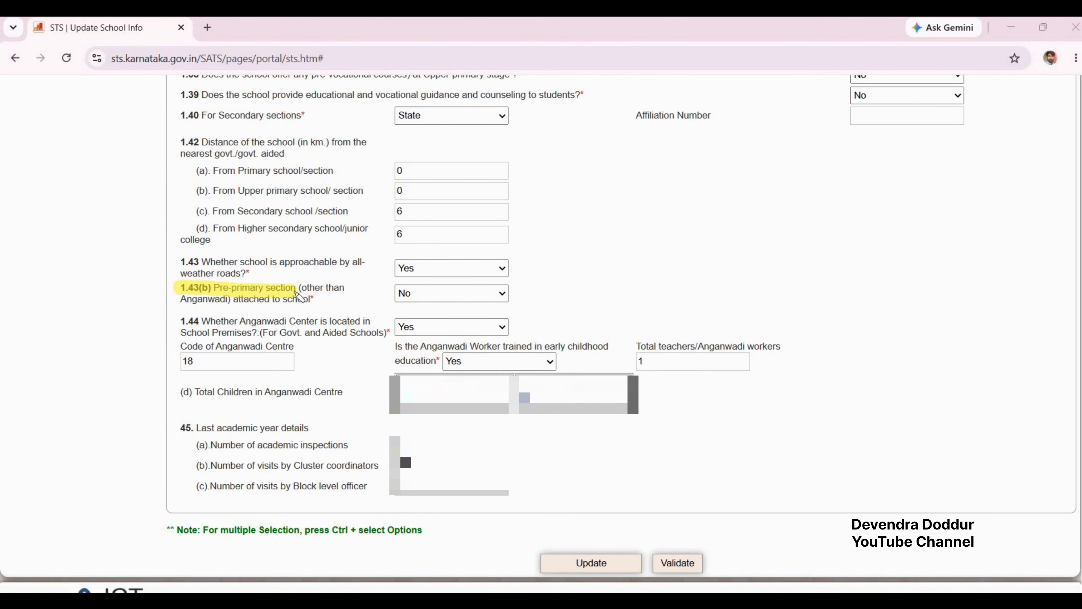
left_click_drag(199, 301, 303, 301)
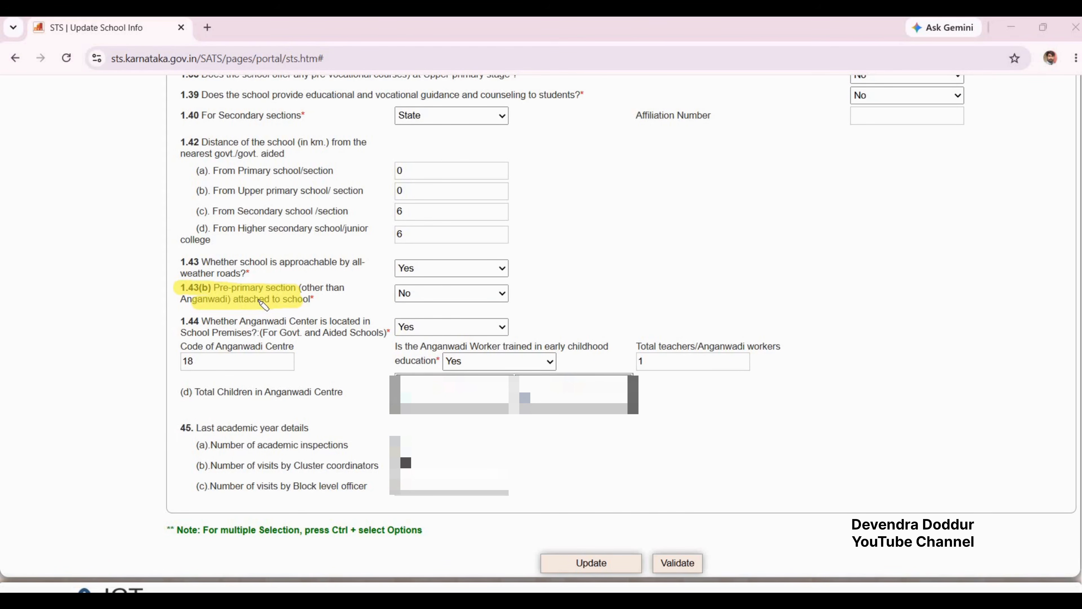
left_click(421, 295)
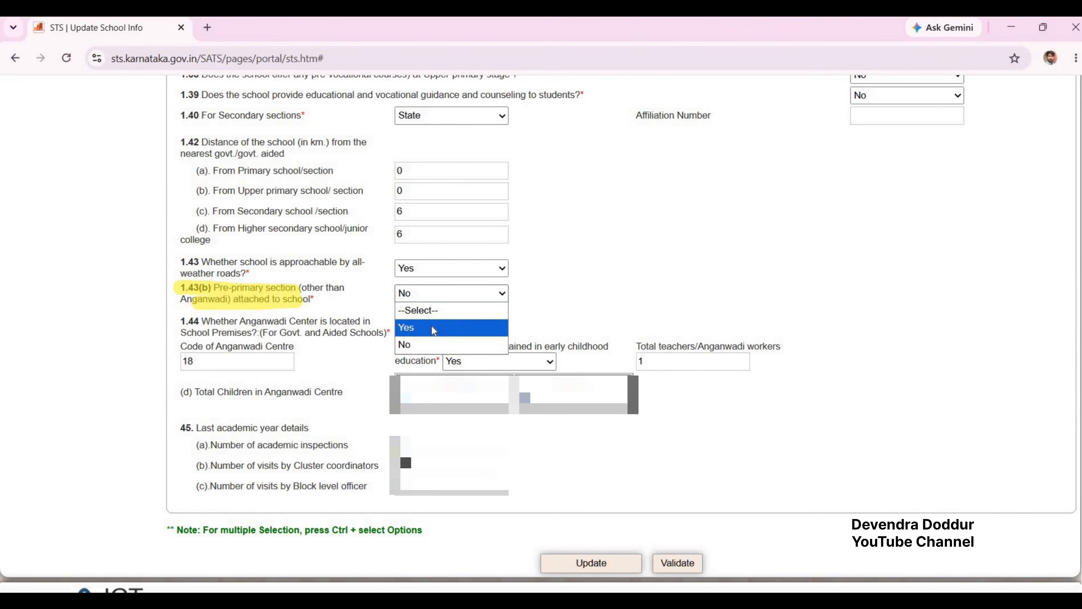
left_click(433, 328)
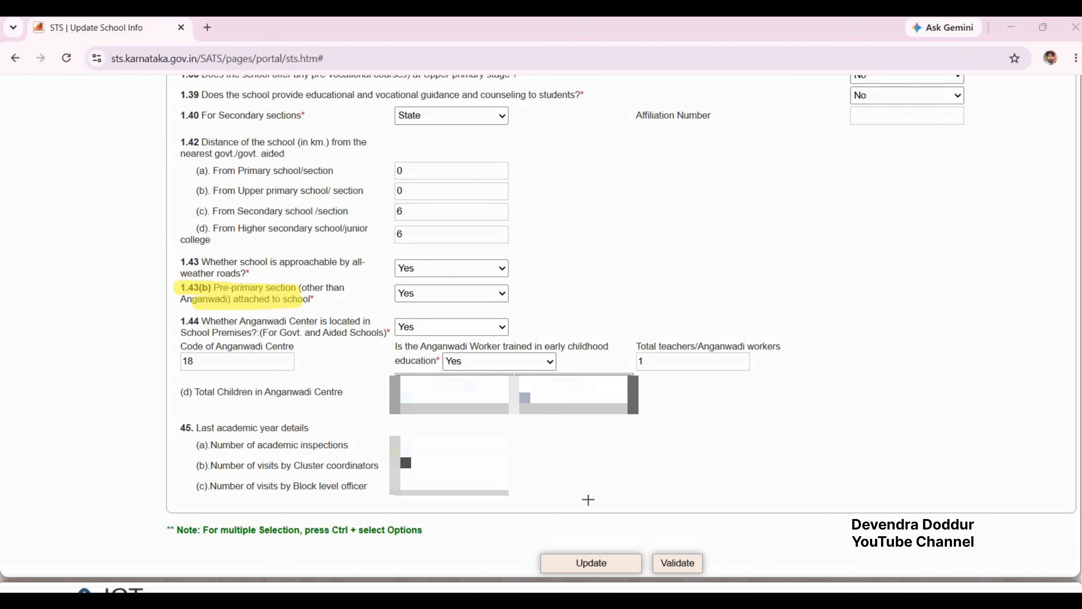
Update the school details with the changed pre-primary setting and confirm the update
left_click_drag(589, 497, 578, 555)
left_click(597, 562)
left_click_drag(403, 117, 549, 100)
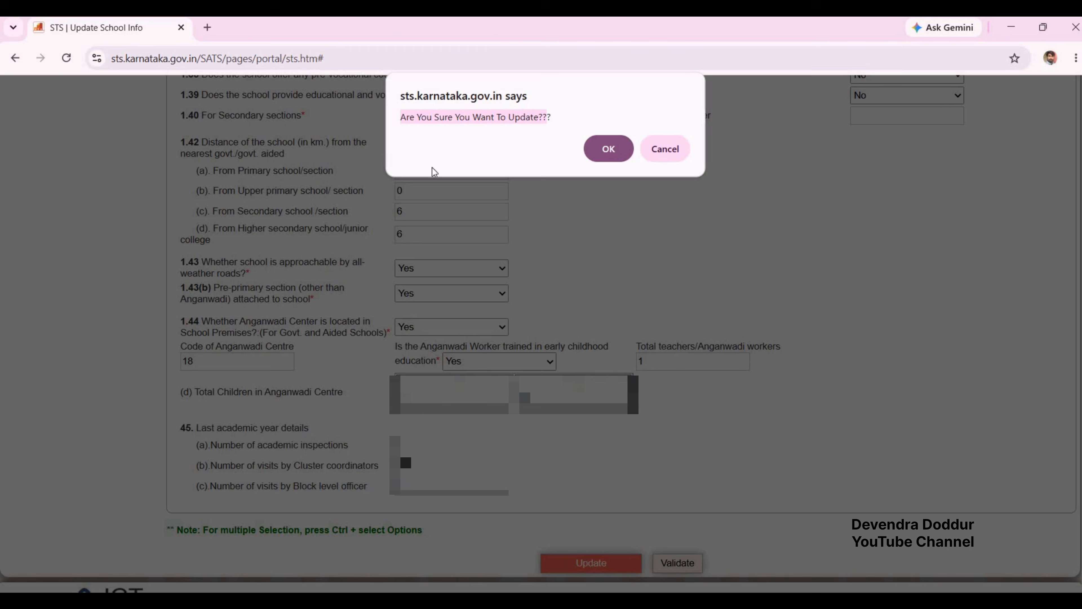
left_click(608, 149)
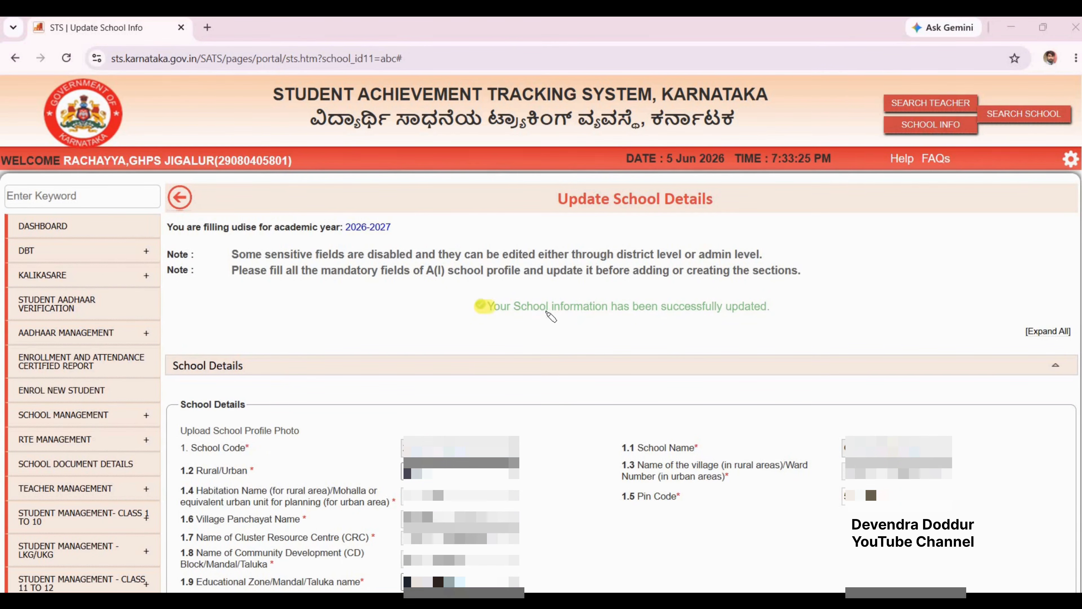
left_click_drag(625, 309, 765, 305)
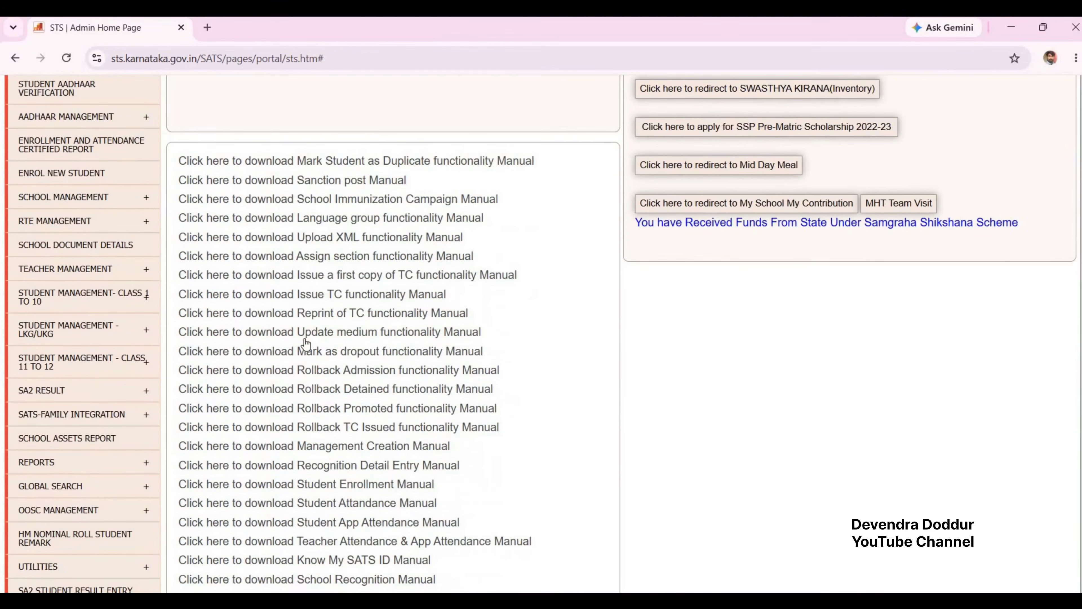
Return to the LKG/UKG student management section and open the enrolment form at its admission details
scroll(81, 256, "down", 2)
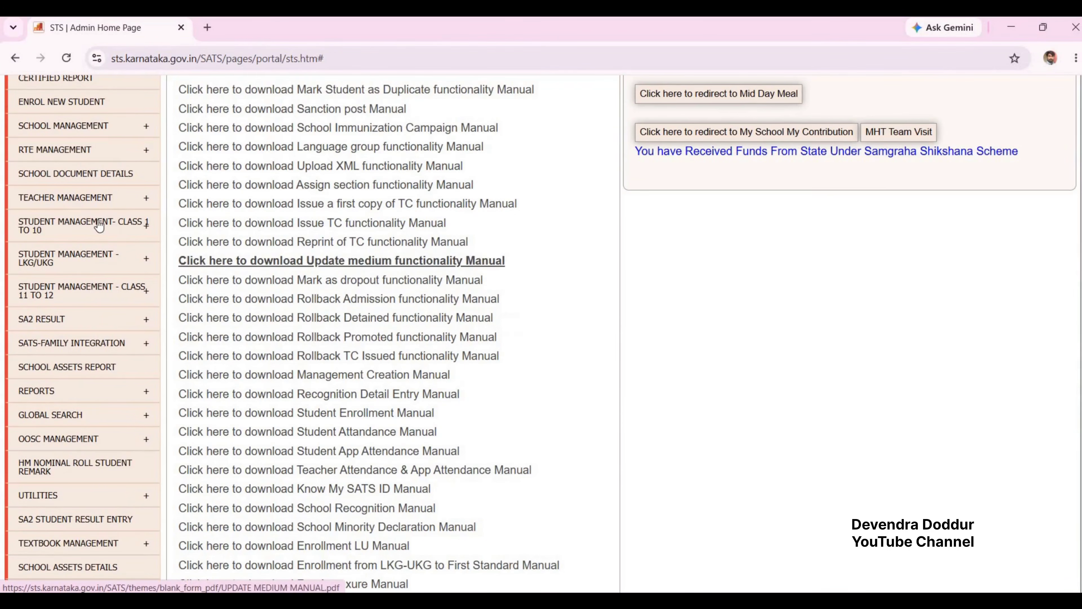
mouse_move(37, 258)
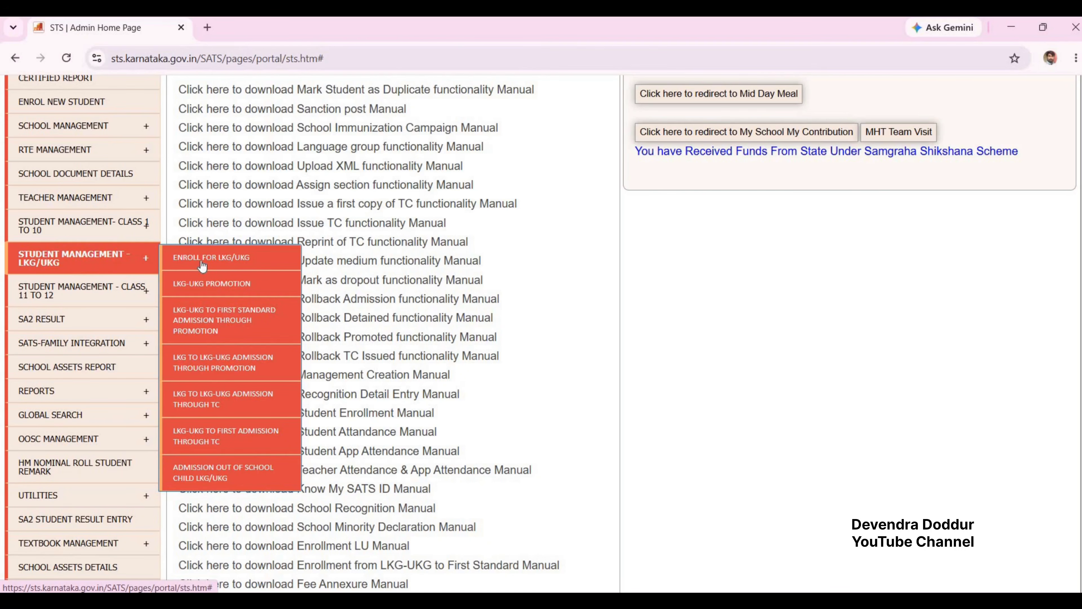
left_click(264, 265)
scroll(530, 318, "down", 7)
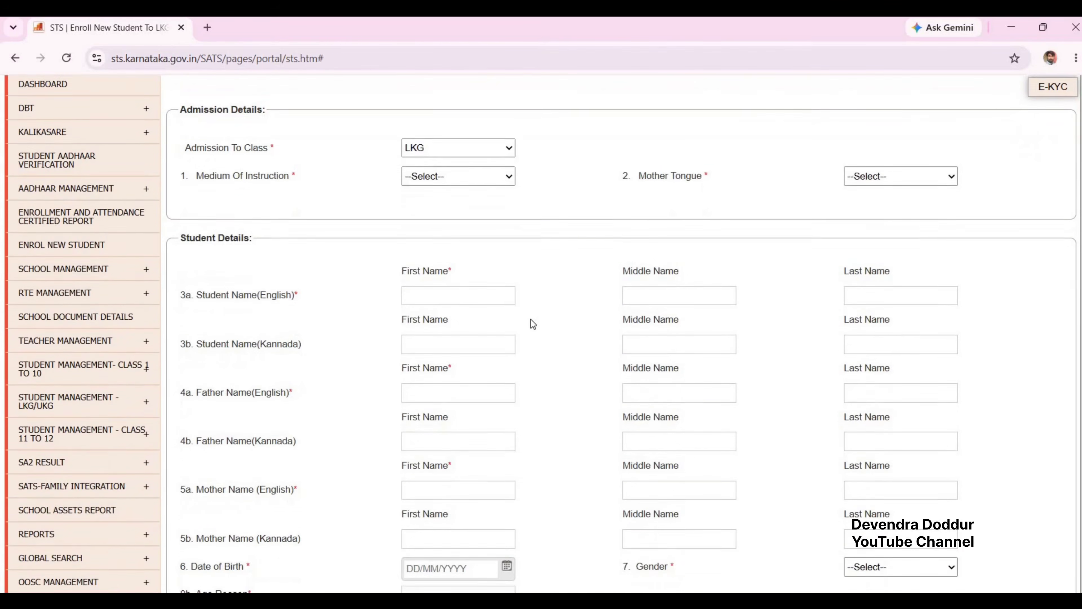
scroll(530, 318, "up", 5)
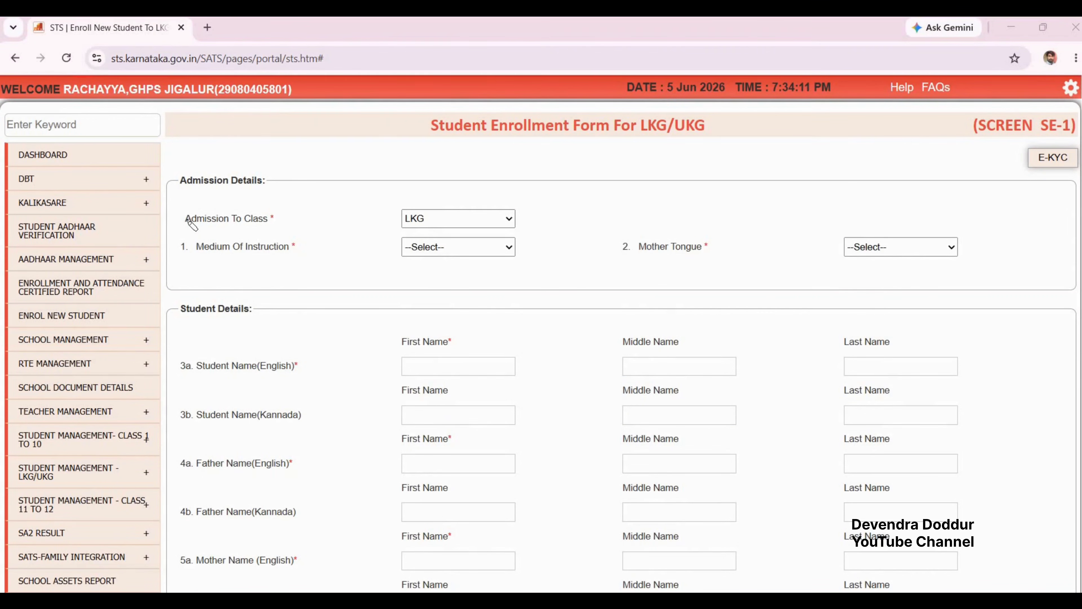
Check the classes offered under Admission To Class and select UKG
left_click_drag(198, 219, 268, 222)
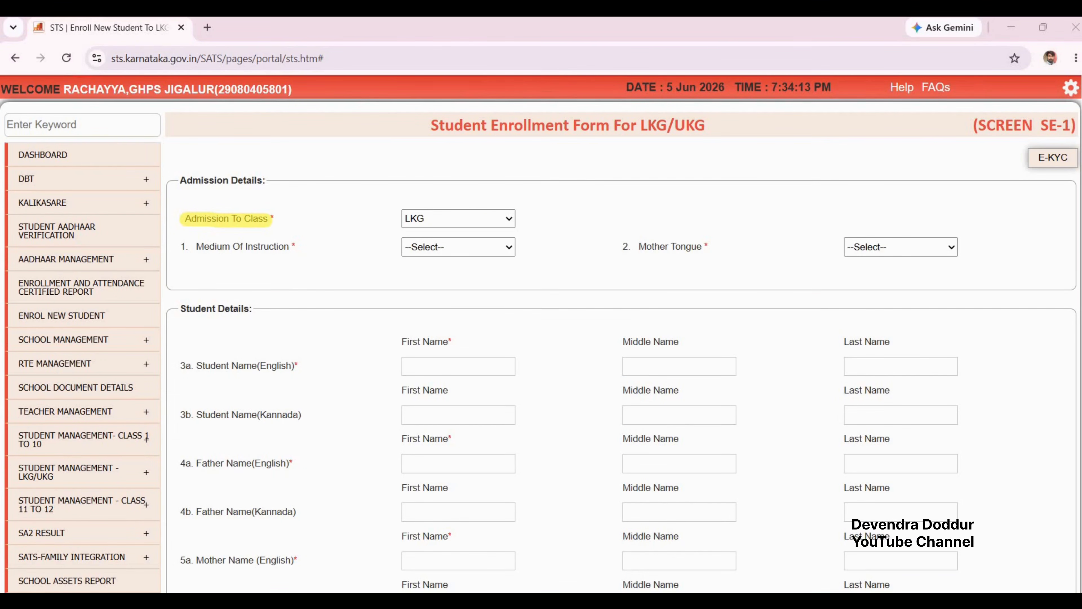
left_click(434, 218)
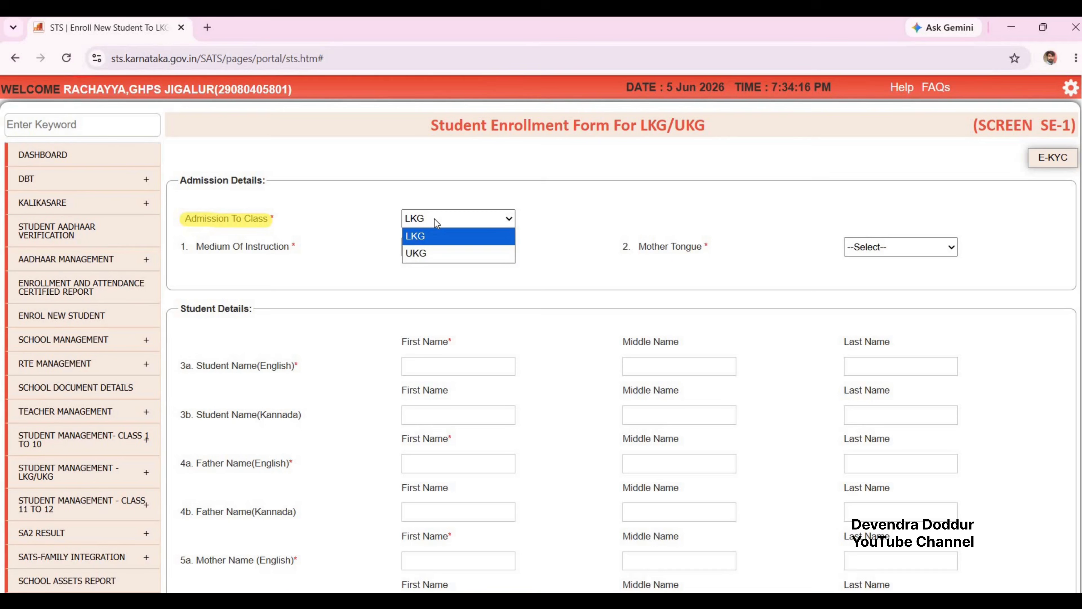
left_click(416, 237)
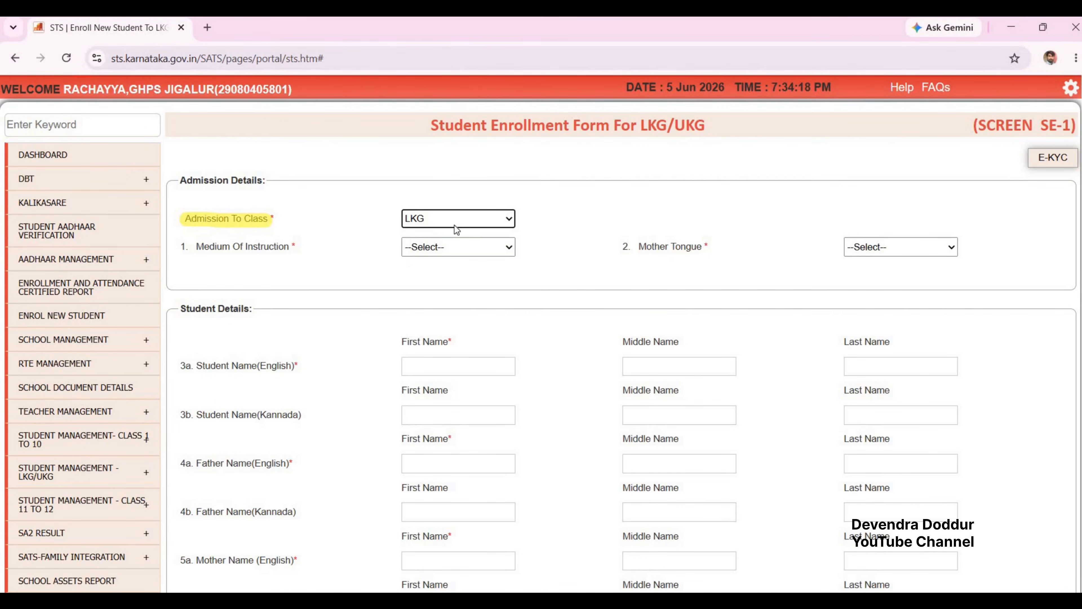
left_click(474, 219)
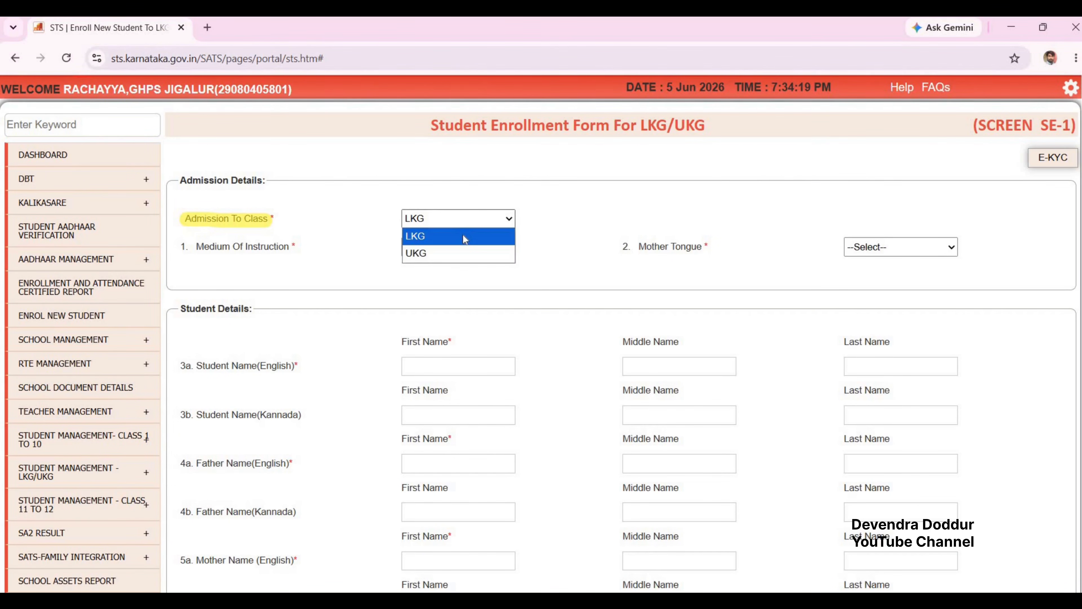
left_click(426, 254)
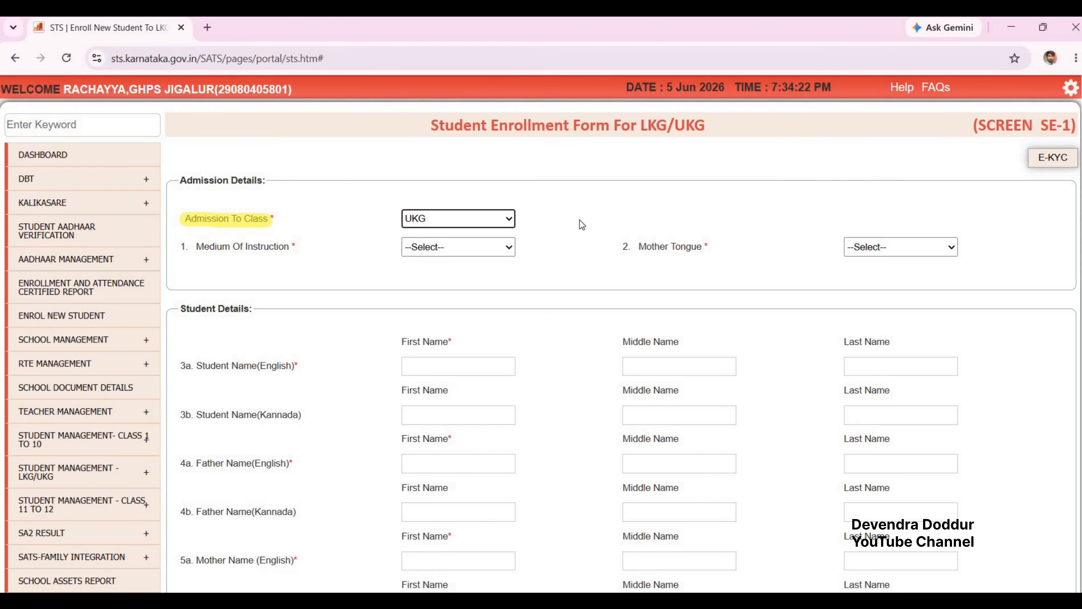
Examine the form's medium, mother tongue, student and parent name, date of birth, religion and nationality fields, noting which are mandatory
left_click_drag(195, 247, 290, 248)
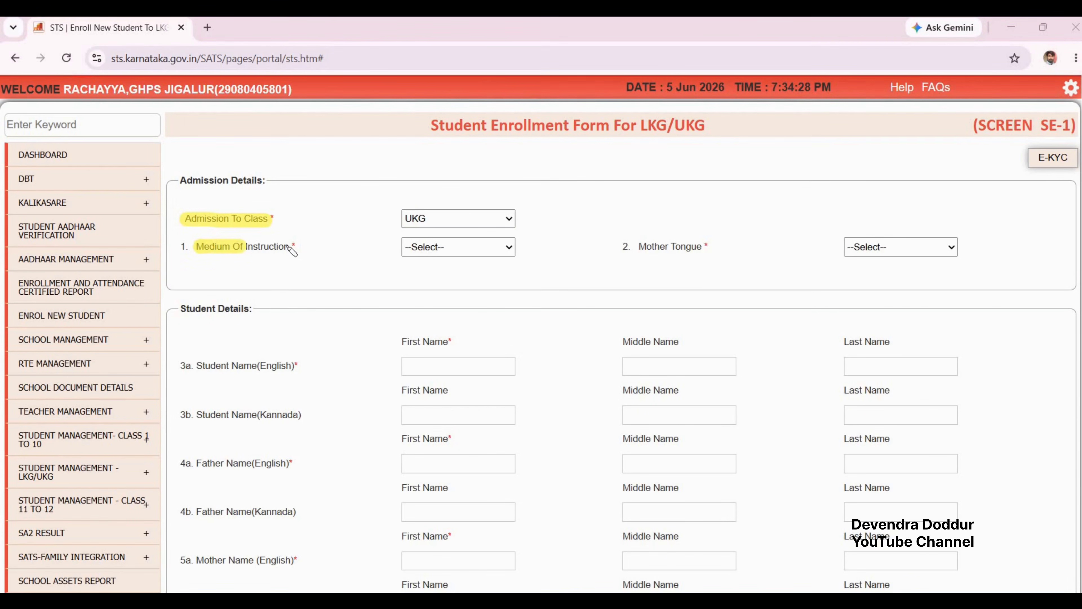
left_click_drag(627, 254, 746, 258)
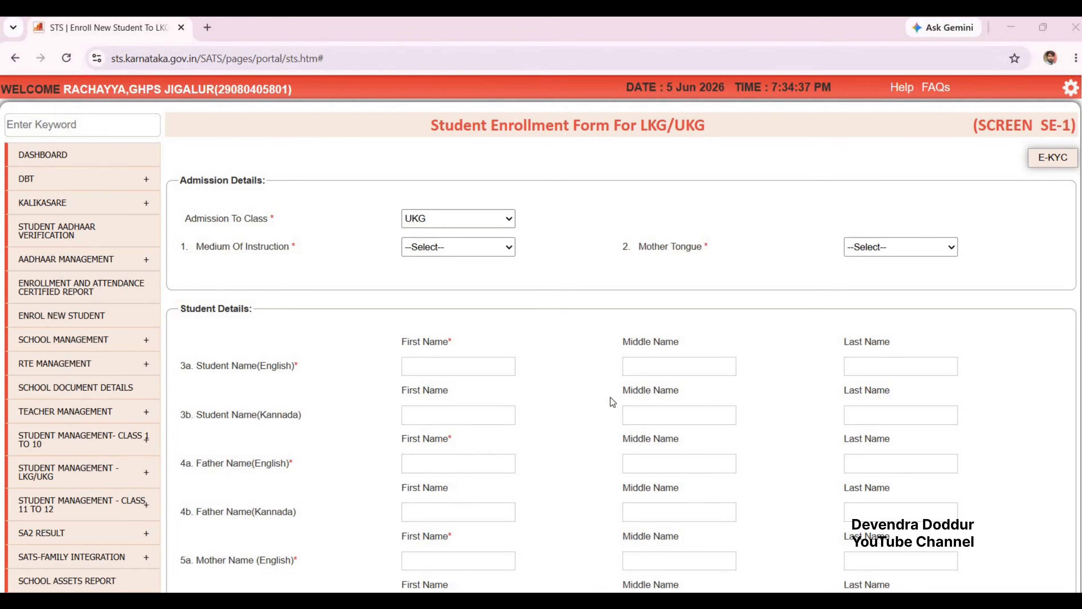
scroll(331, 285, "down", 3)
left_click_drag(196, 223, 288, 224)
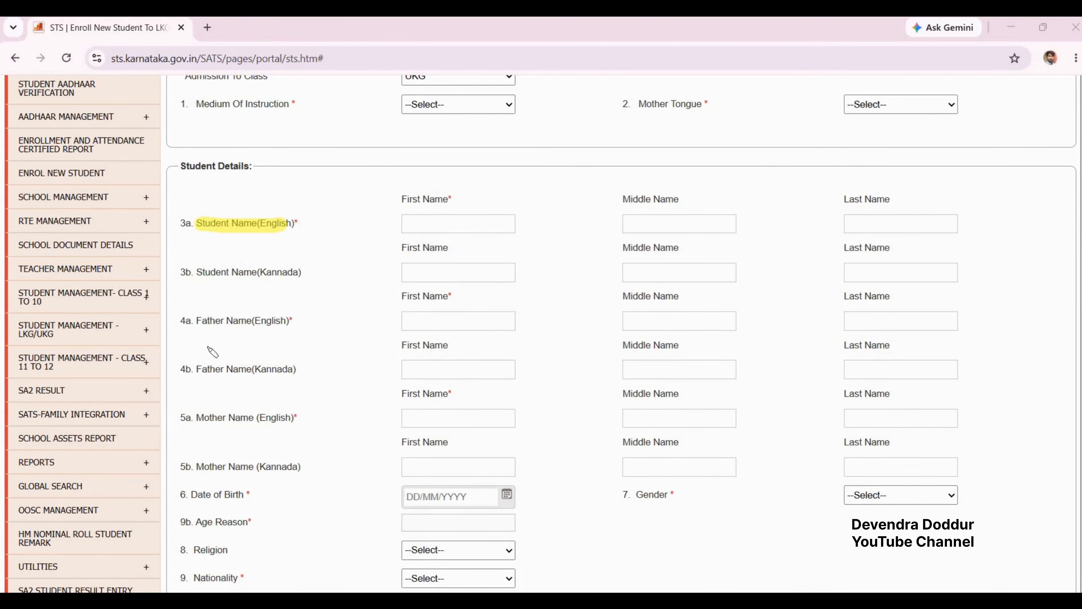
left_click_drag(181, 320, 292, 322)
left_click_drag(197, 419, 315, 425)
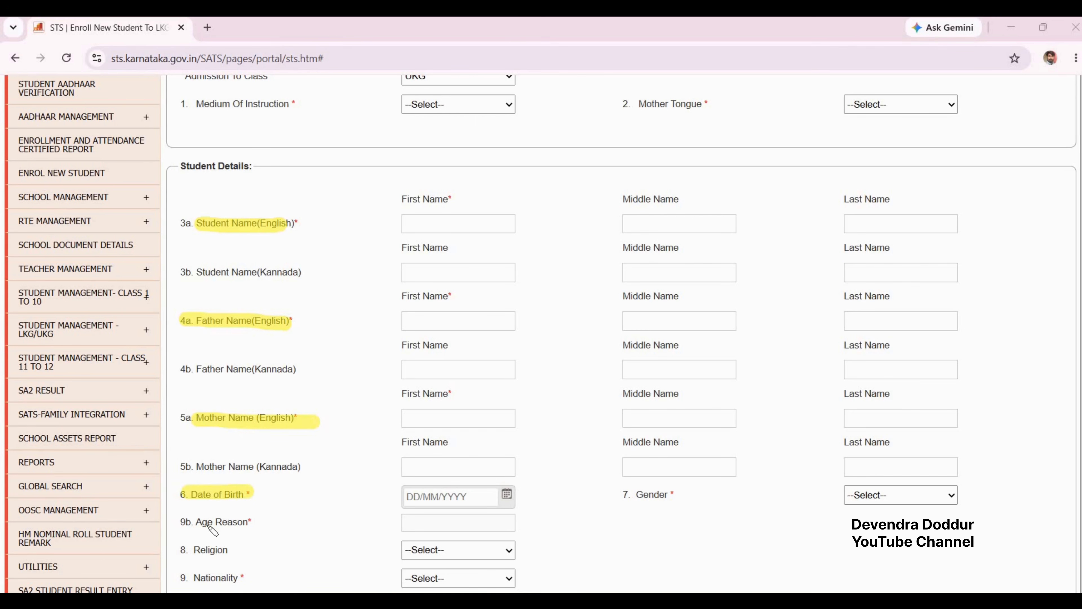
mouse_move(192, 550)
left_mouse_down()
mouse_move(233, 551)
mouse_move(296, 582)
left_mouse_up()
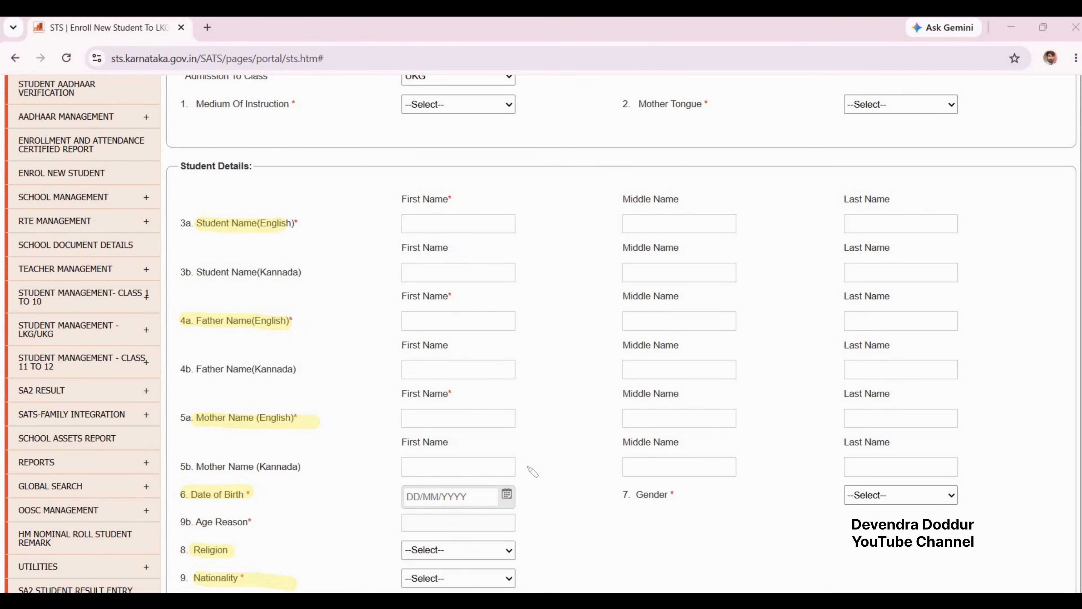
scroll(622, 333, "up", 2)
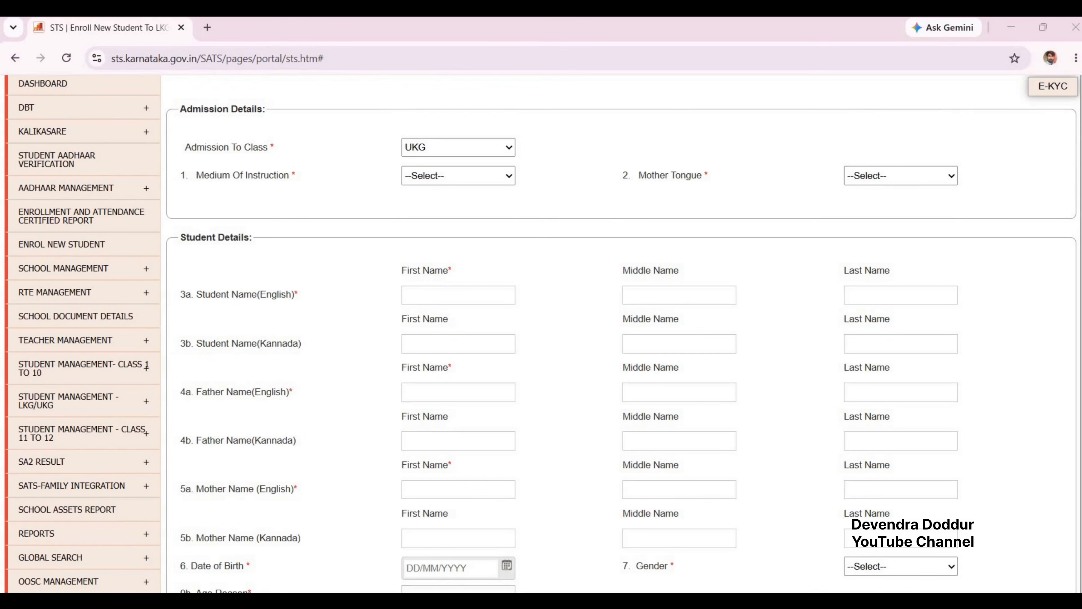
left_click(296, 291)
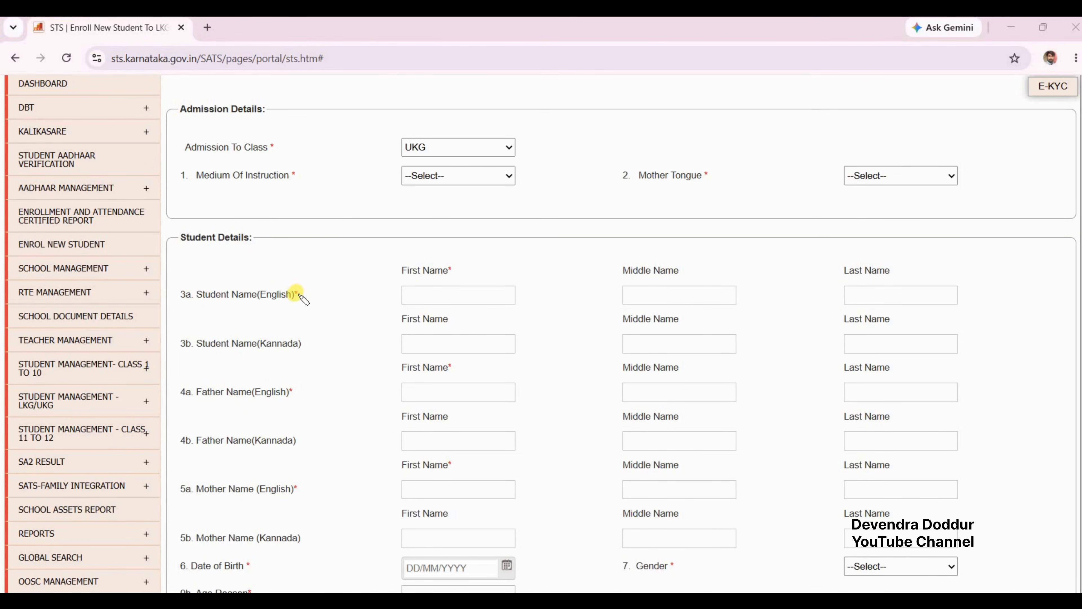
Examine the enrolment form's mandatory admission and name fields and its Aadhaar, caste and social category fields
left_click(449, 269)
left_click(297, 175)
left_click(271, 143)
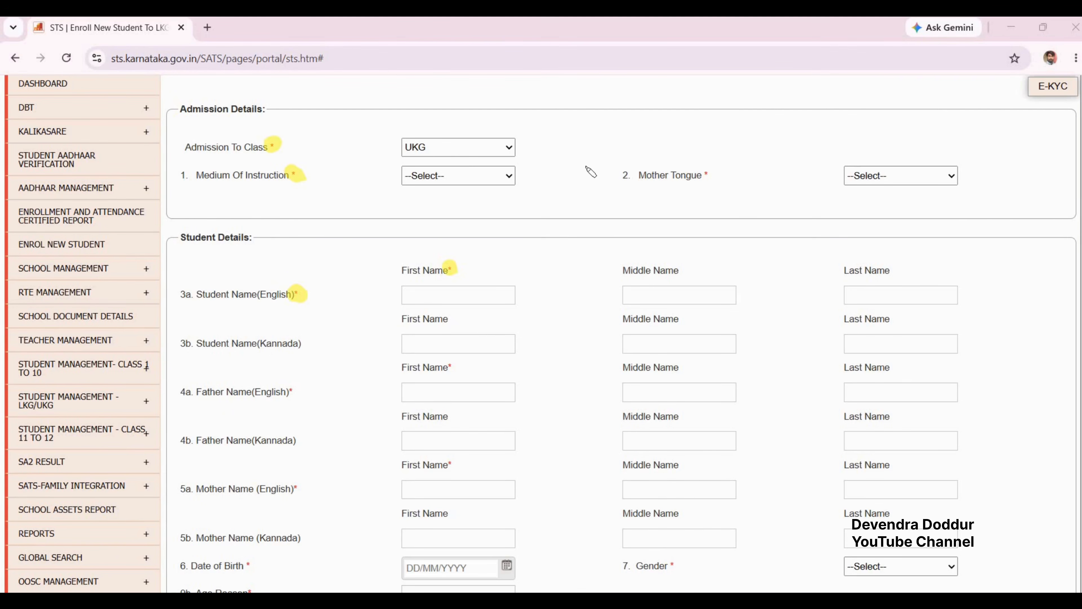
left_click(706, 173)
scroll(633, 379, "down", 10)
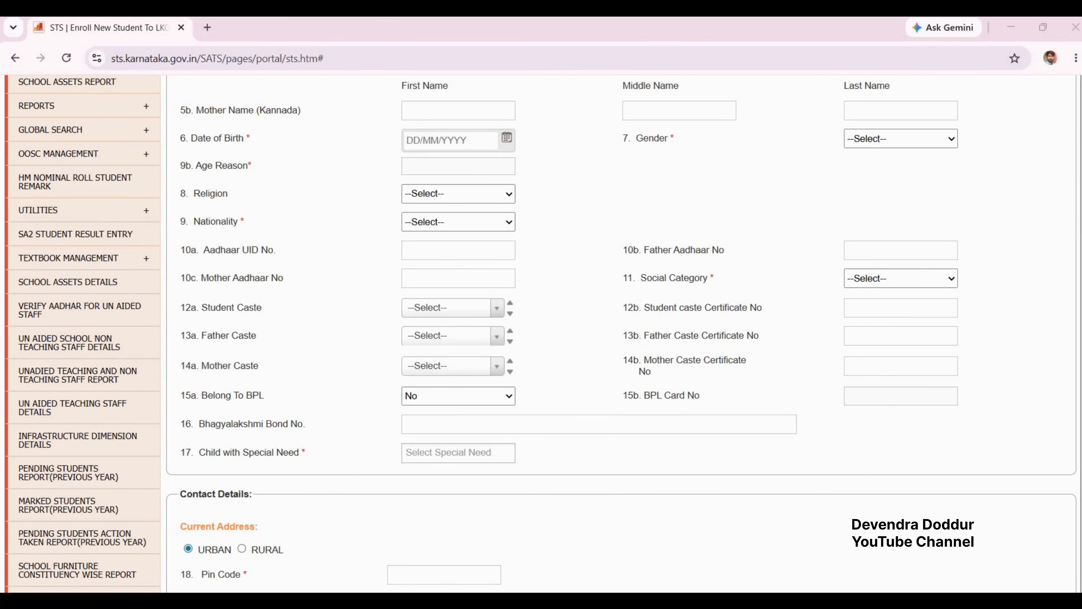
left_click_drag(203, 250, 298, 252)
left_click_drag(403, 252, 492, 254)
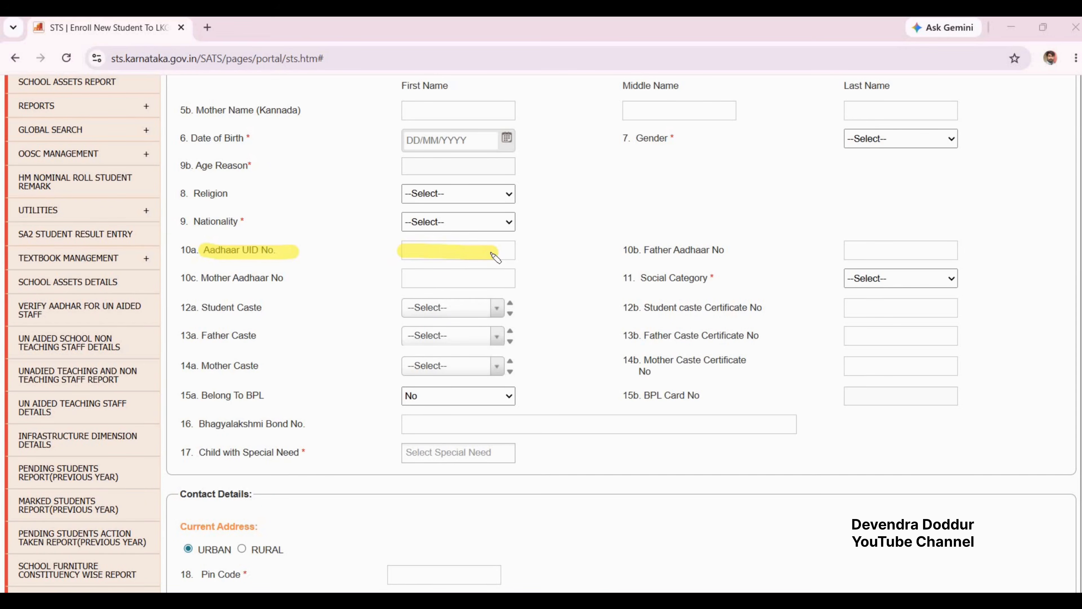
left_click_drag(233, 300, 223, 381)
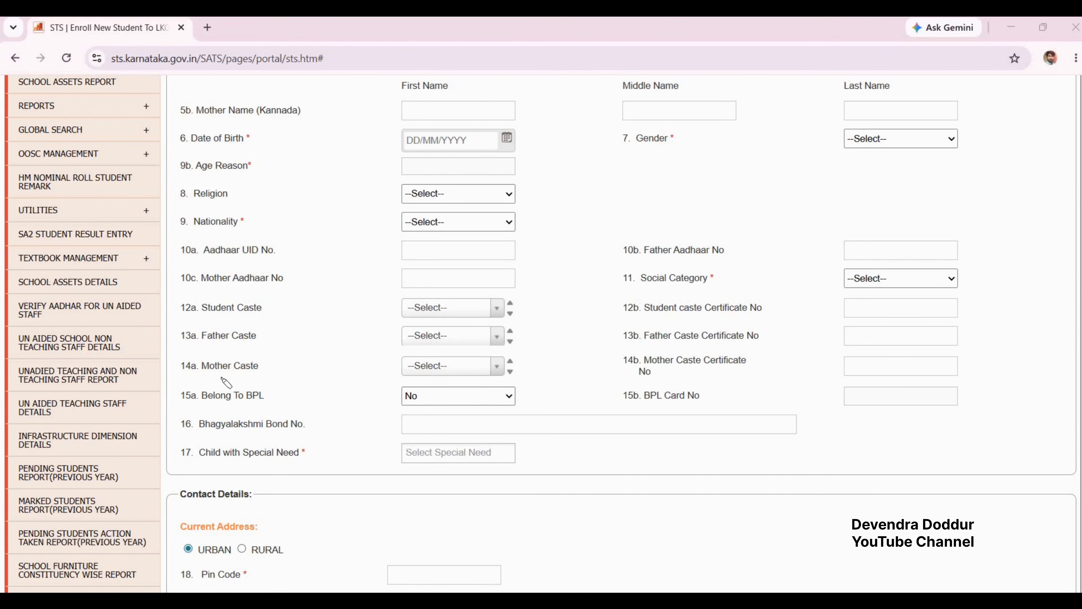
left_click_drag(635, 276, 737, 282)
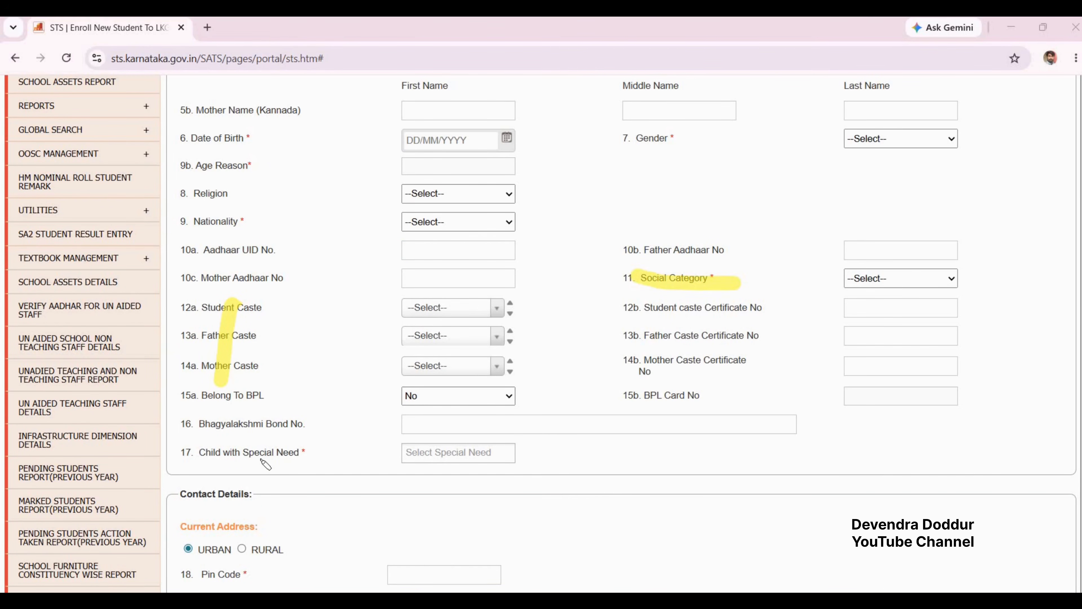
Look through the special-need options for the child and choose Not Applicable
left_click_drag(186, 453, 304, 453)
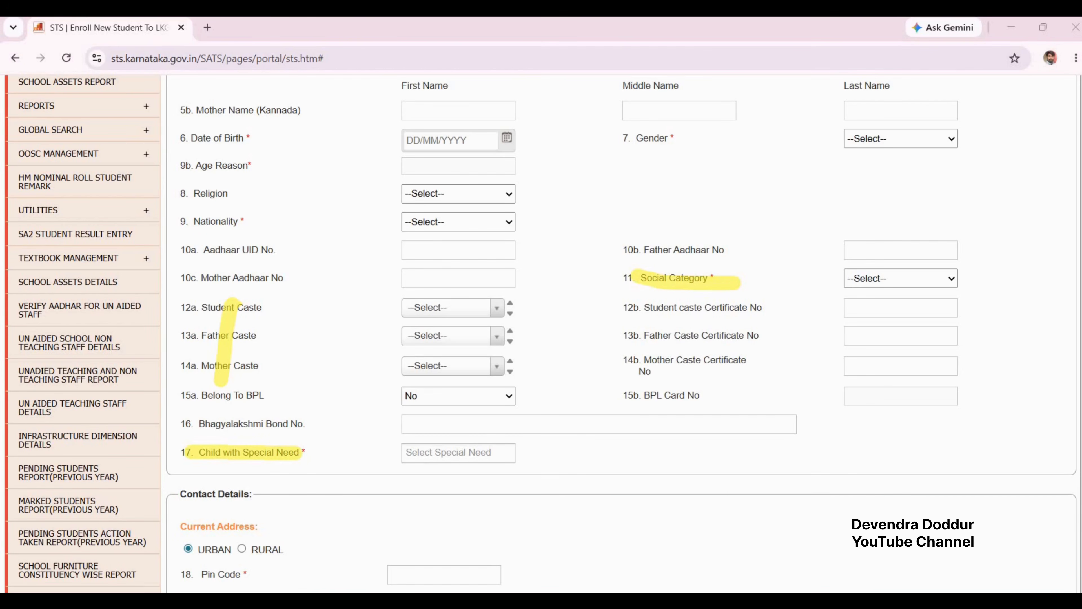
left_click(458, 452)
scroll(440, 347, "down", 4)
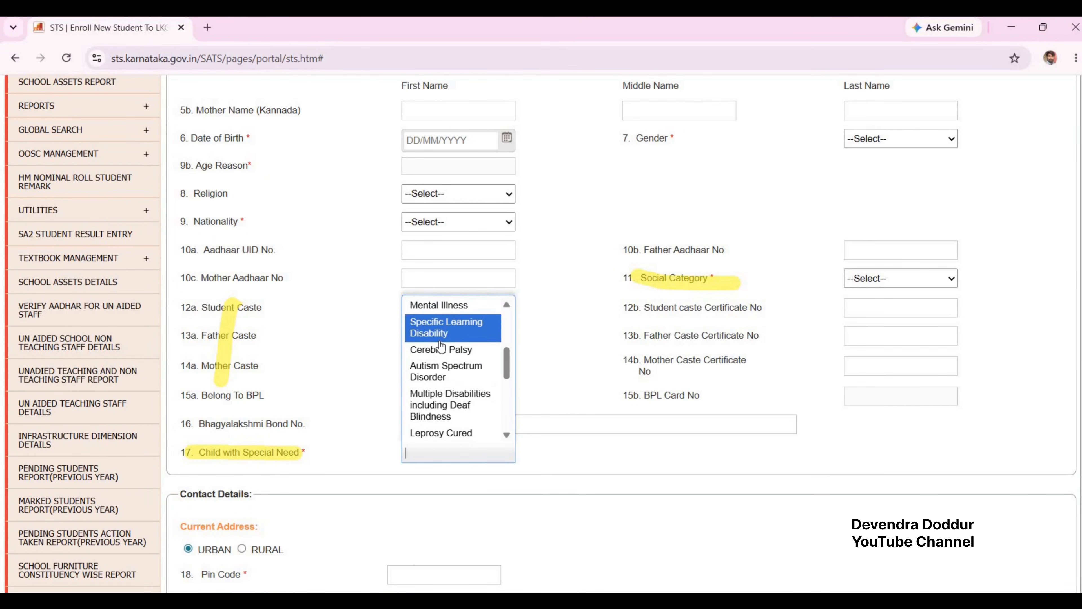
scroll(441, 347, "down", 5)
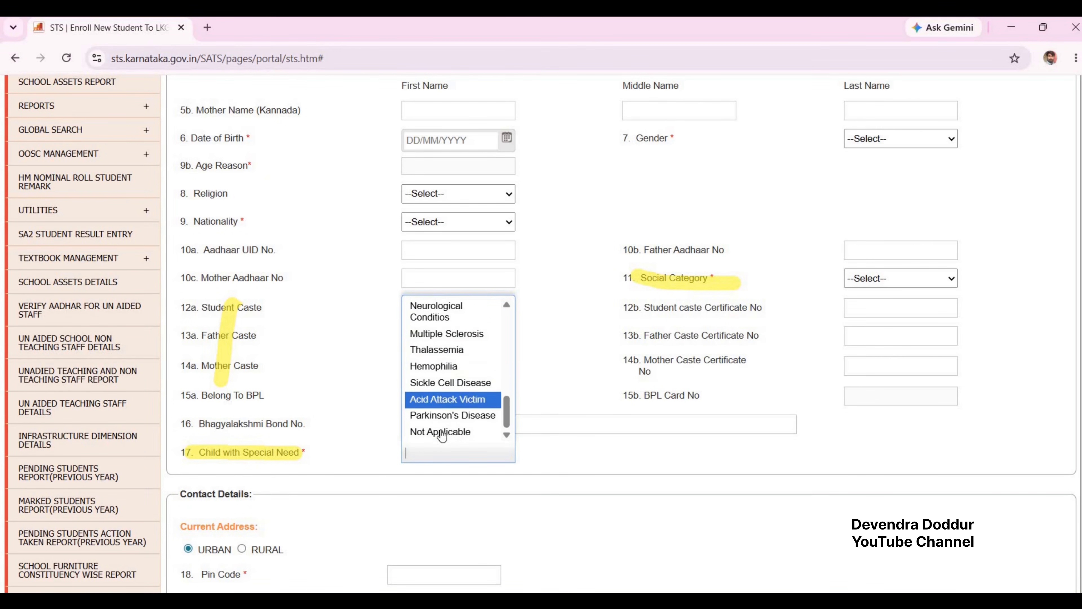
left_click(464, 432)
Examine the current and permanent address fields under Contact Details
scroll(465, 439, "down", 6)
left_click_drag(182, 136, 254, 137)
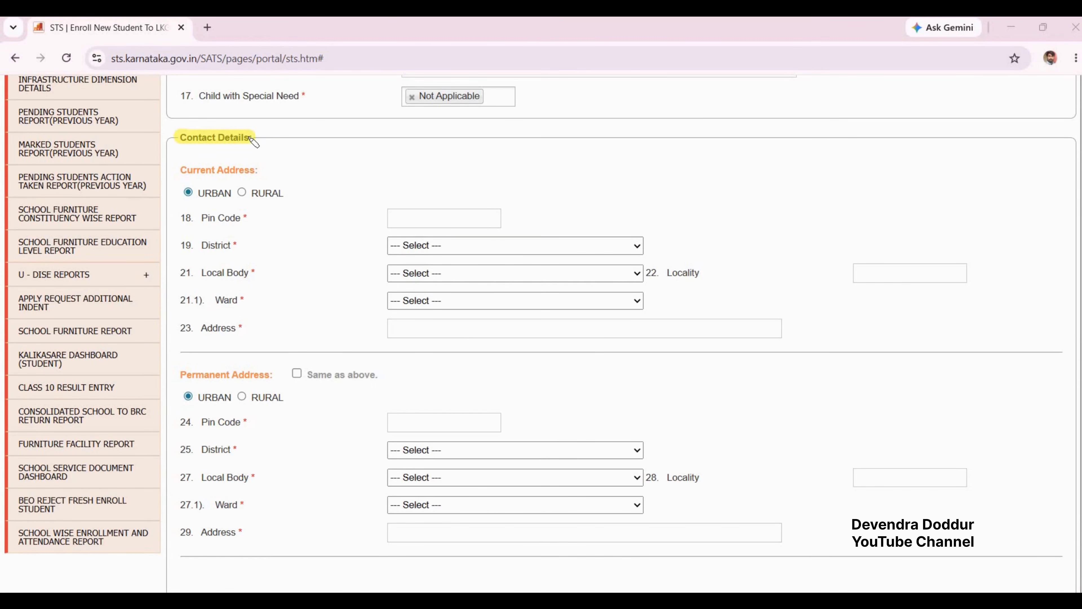
left_click_drag(181, 172, 258, 170)
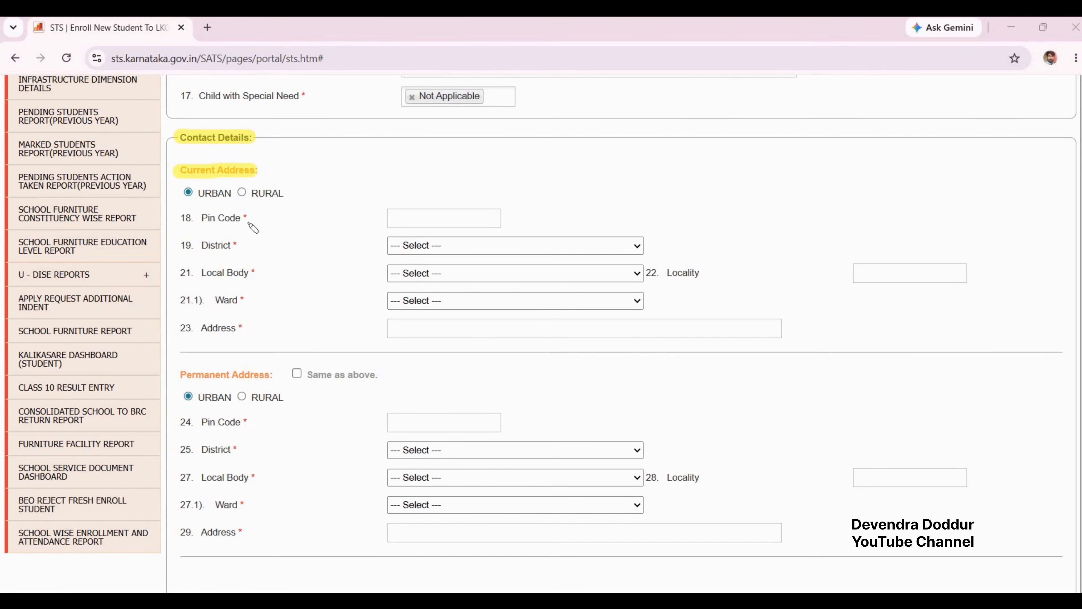
left_click_drag(170, 375, 277, 375)
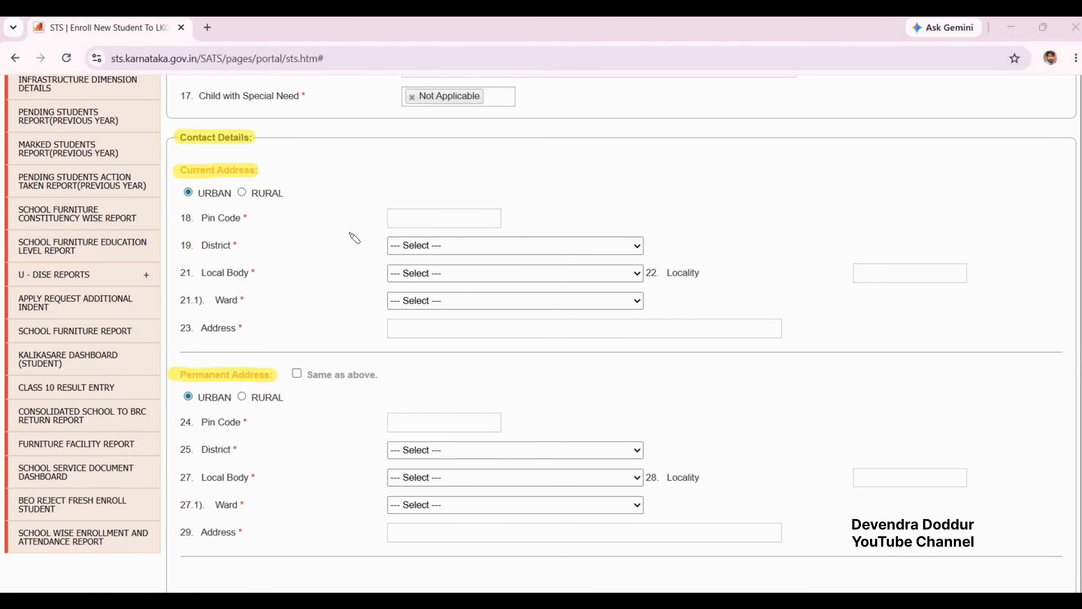
Set the School Admission Date to 02/06/2026
scroll(338, 373, "down", 7)
left_click_drag(189, 388, 298, 392)
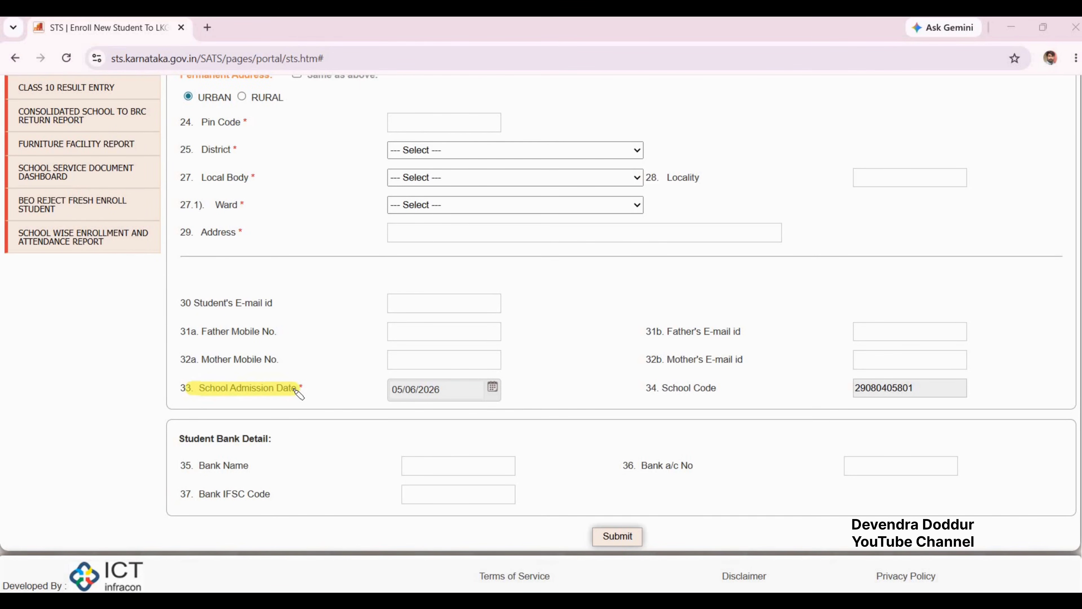
left_click(492, 387)
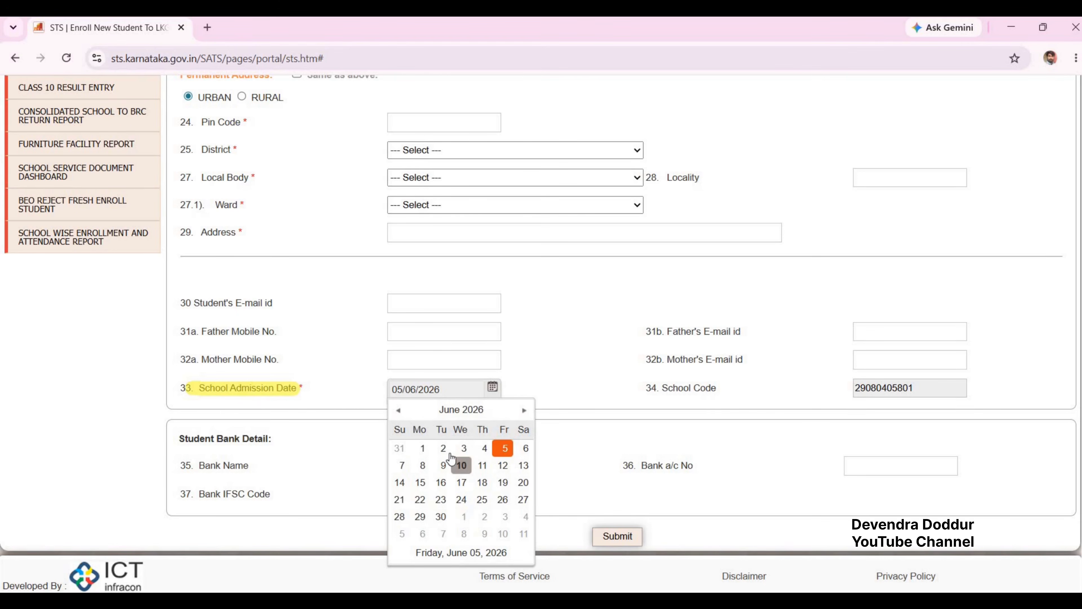
left_click(443, 447)
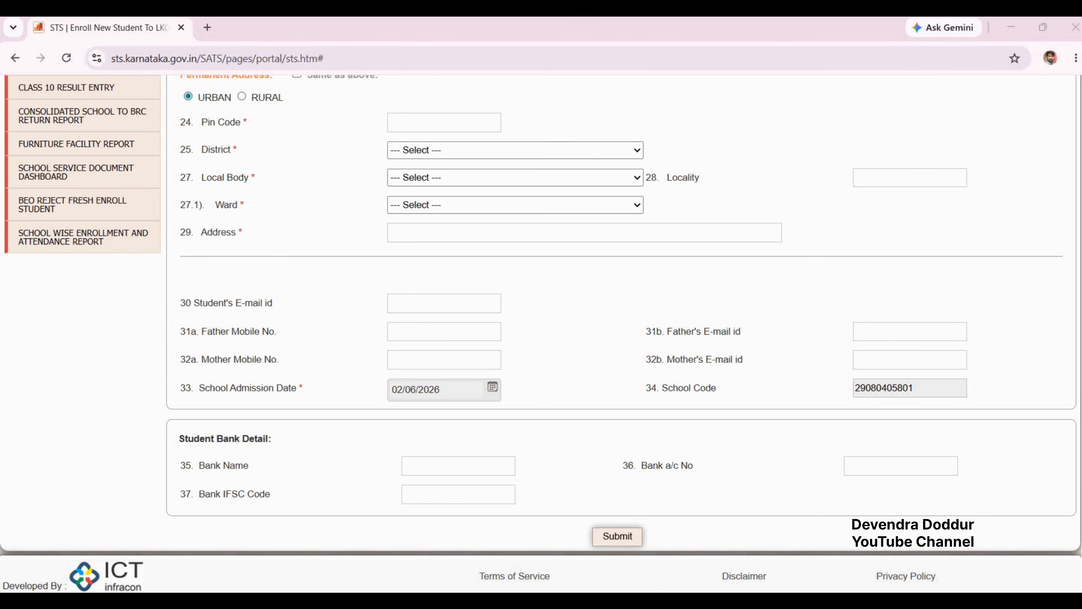
Review the whole enrolment form from admission to bank details and recheck the classes offered under Admission To Class
scroll(741, 490, "up", 15)
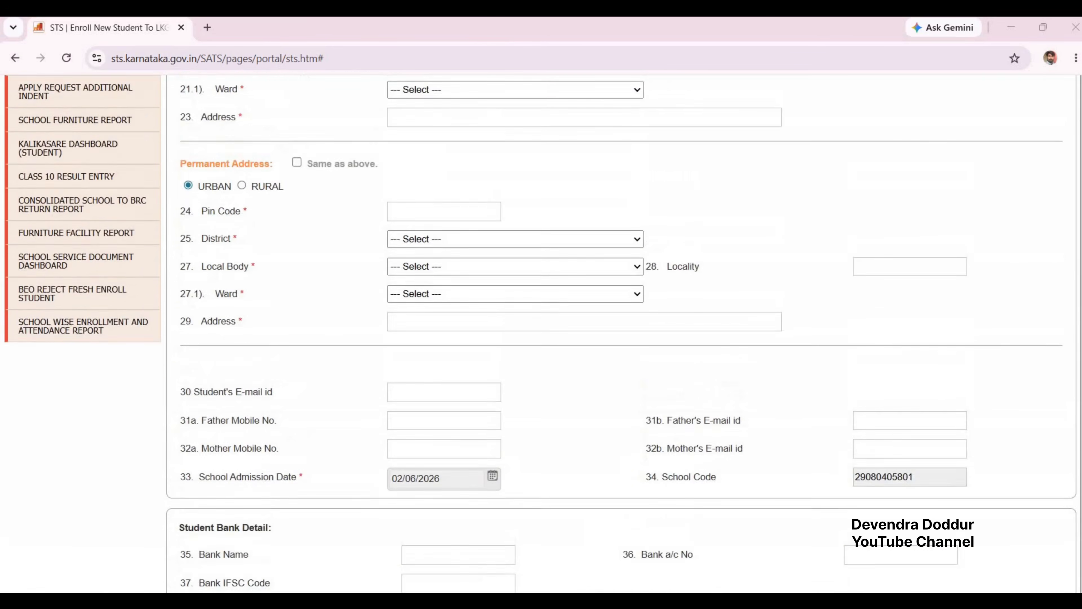
scroll(740, 488, "up", 8)
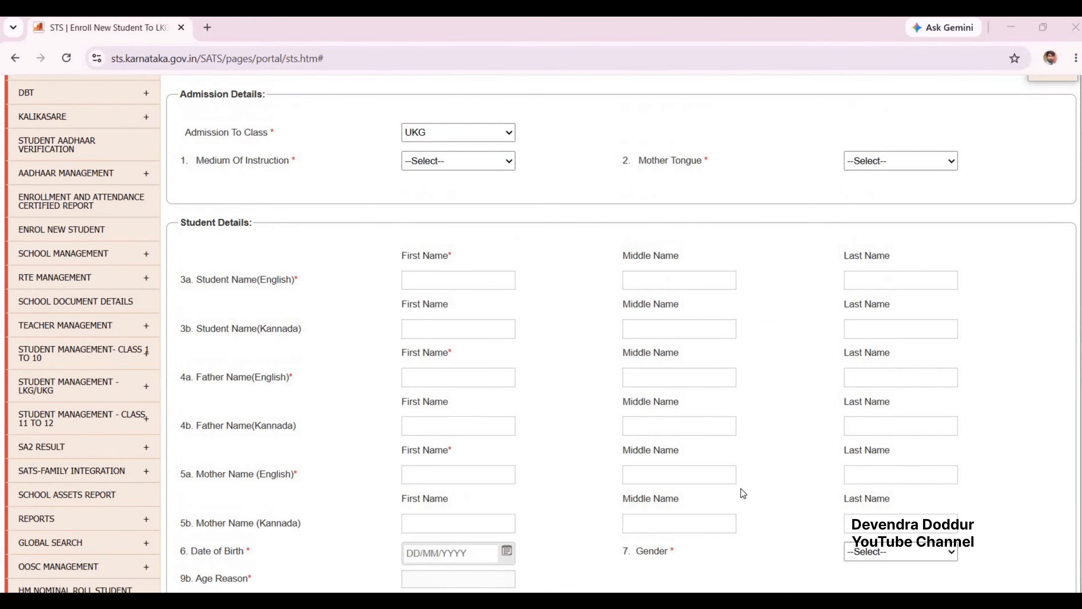
scroll(740, 488, "down", 15)
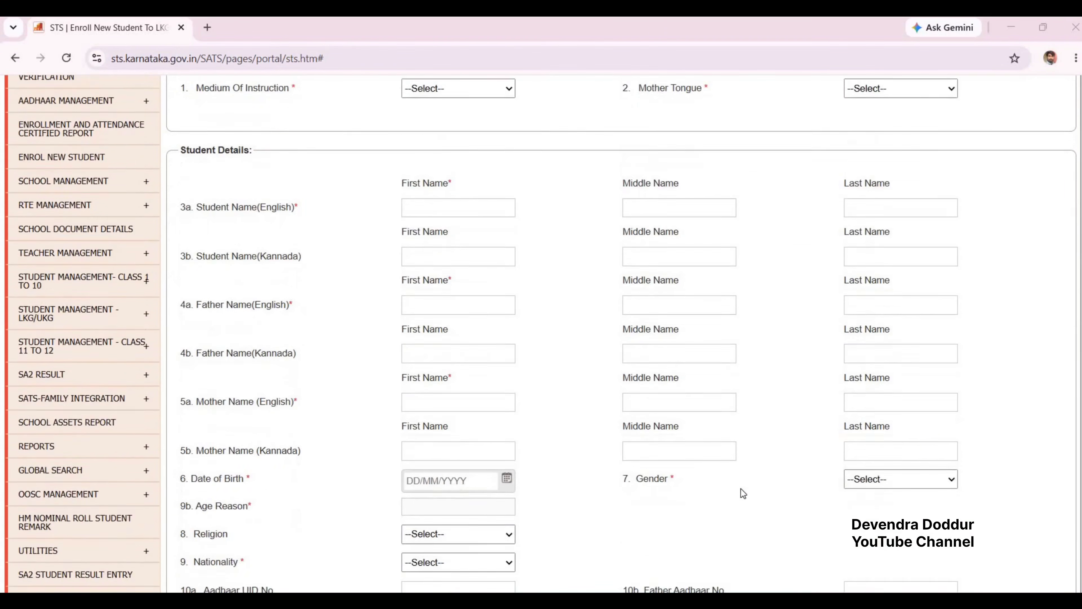
scroll(740, 488, "down", 3)
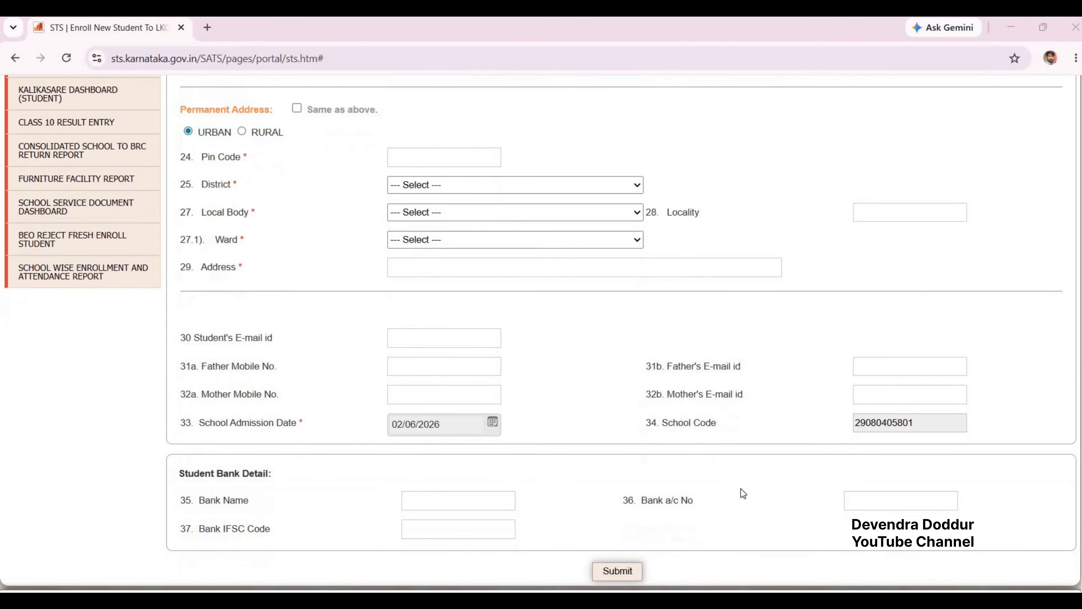
scroll(741, 487, "up", 18)
left_click_drag(187, 276, 317, 285)
left_click(435, 277)
left_click(469, 274)
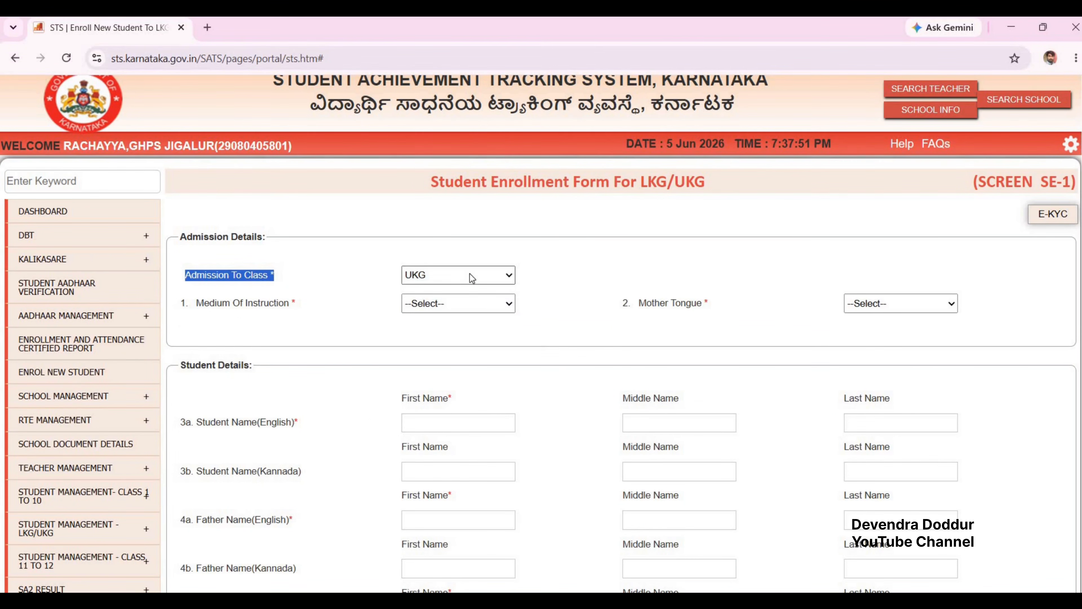
left_click(469, 273)
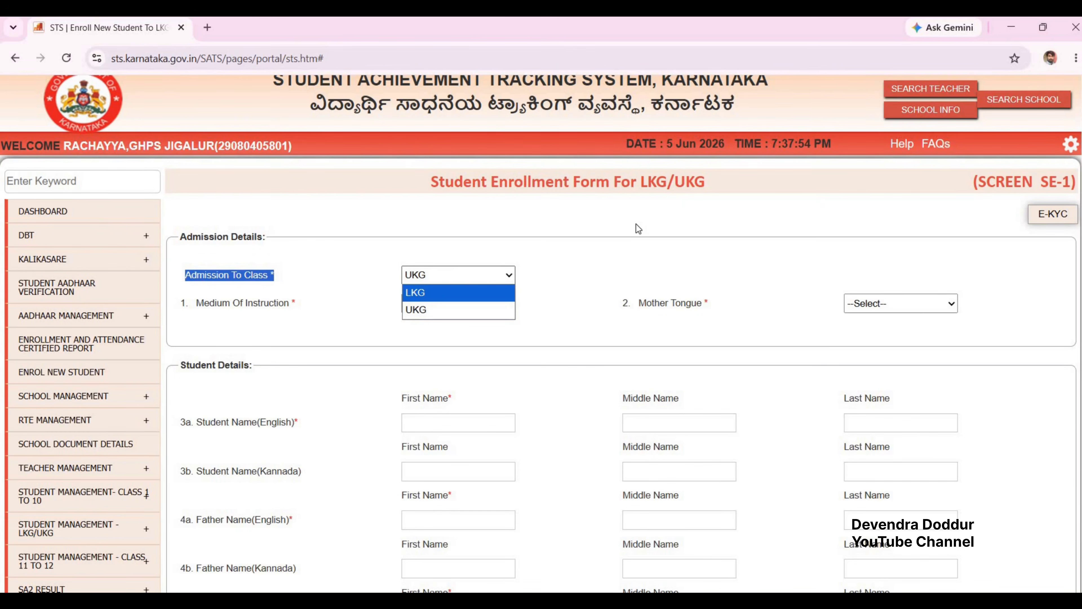
scroll(635, 223, "down", 20)
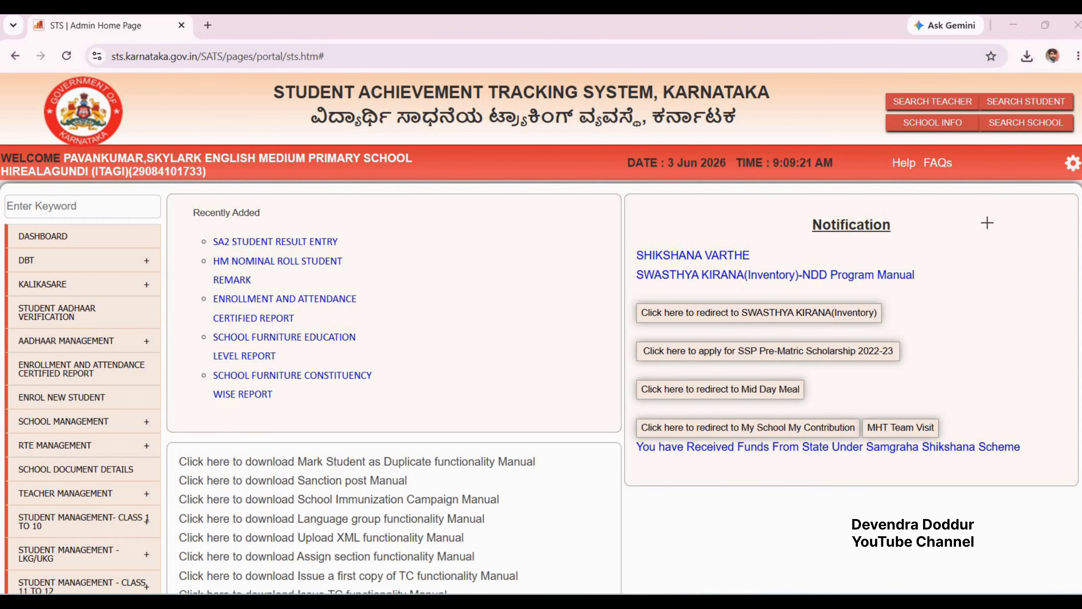
Open the student search from the admin home page and look up a student by child enrollment number
left_click_drag(967, 50, 1007, 95)
left_click(1016, 106)
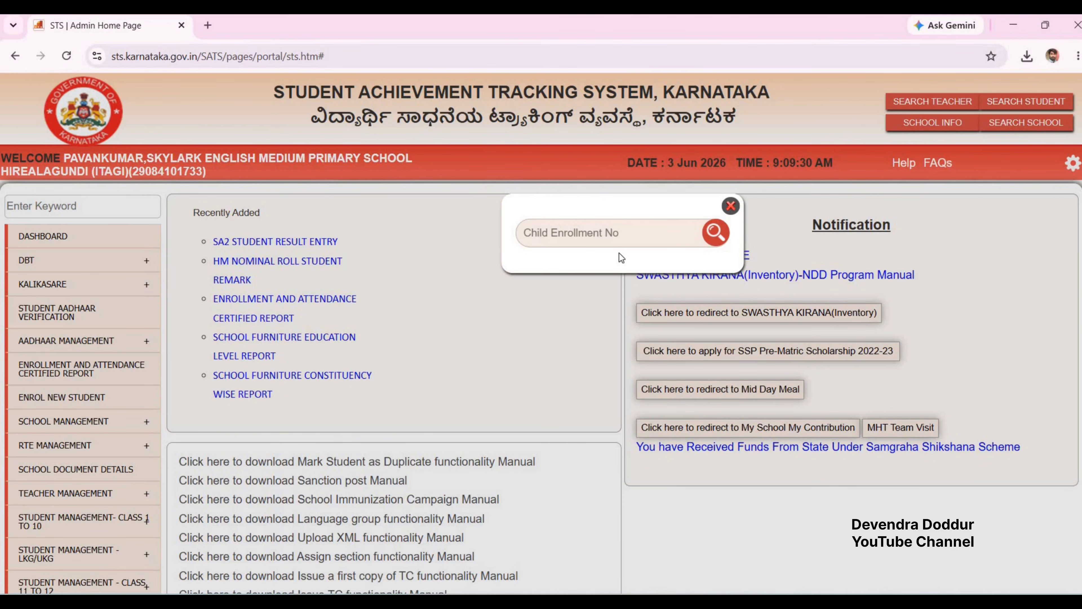
left_click(544, 234)
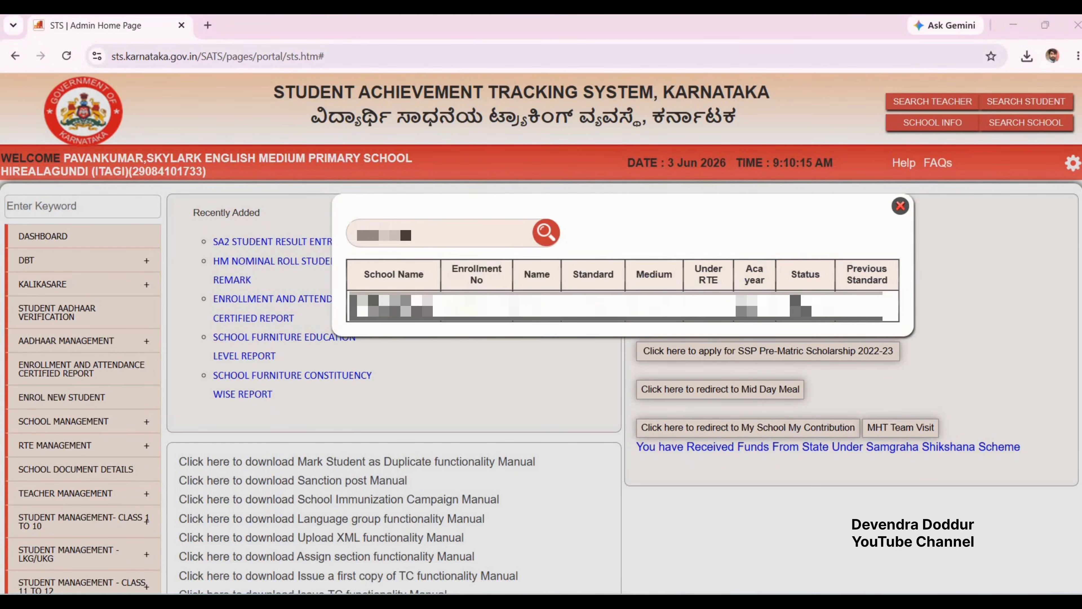
Examine the school name, student name, standard, academic year and status columns in the student search result
left_click_drag(358, 275, 421, 277)
left_click_drag(509, 273, 551, 277)
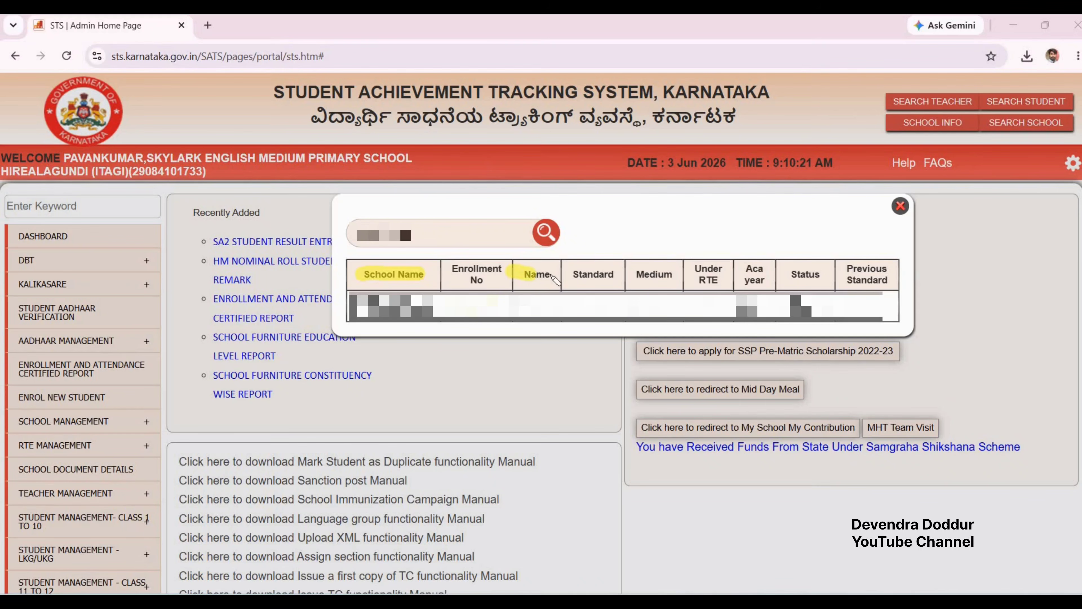
left_click_drag(619, 276, 583, 279)
mouse_move(765, 275)
left_mouse_down()
mouse_move(750, 273)
mouse_move(752, 292)
mouse_move(759, 273)
left_mouse_up()
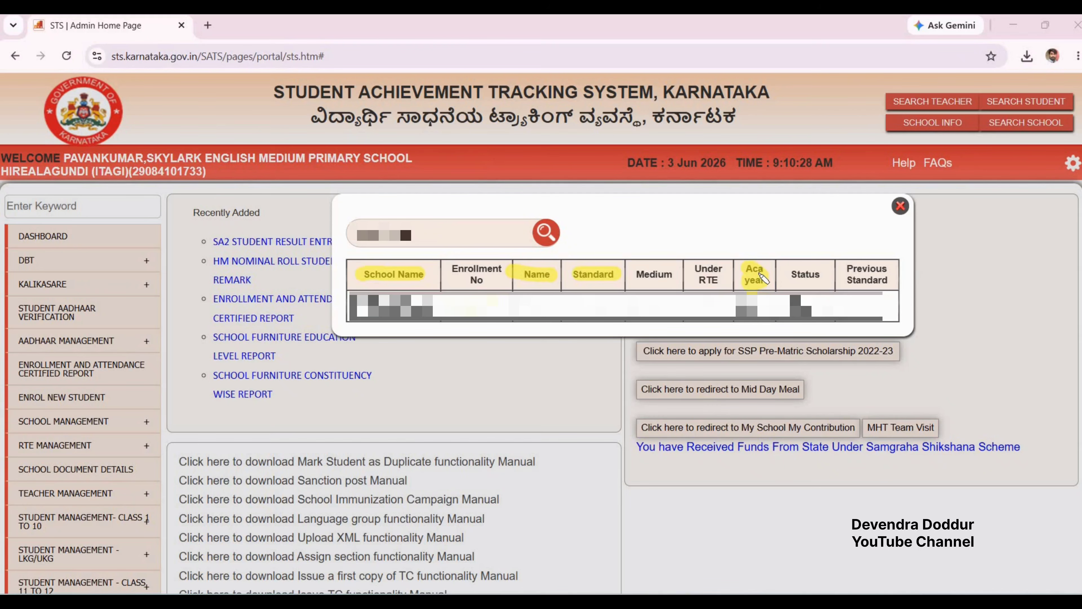
left_click_drag(829, 276, 790, 276)
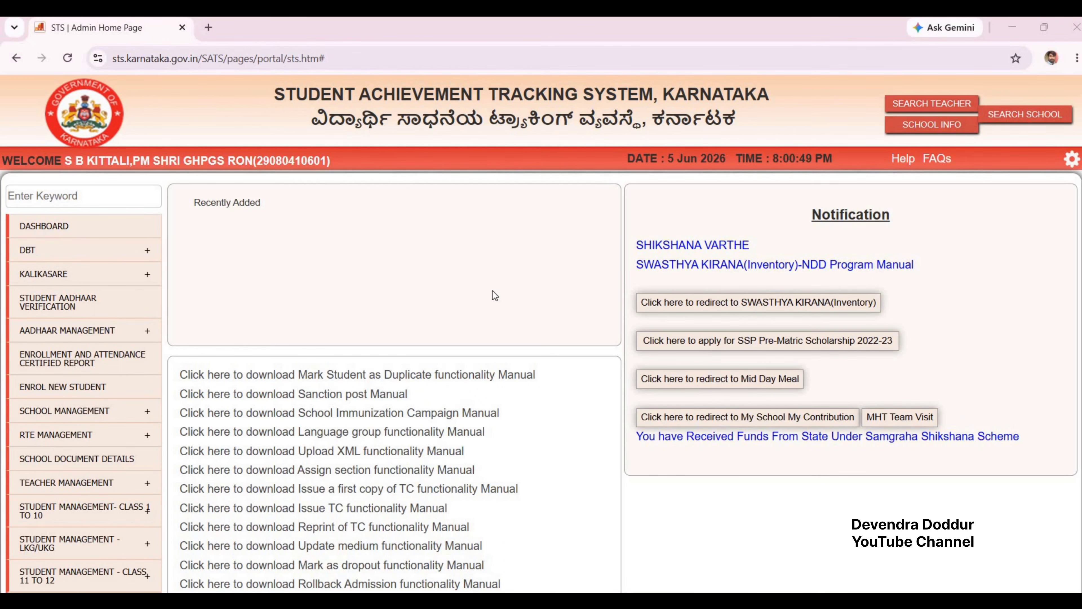
Open the school dashboard and set the Standard Range of the enrolment report to LKG & UKG
left_click_drag(6, 213, 160, 239)
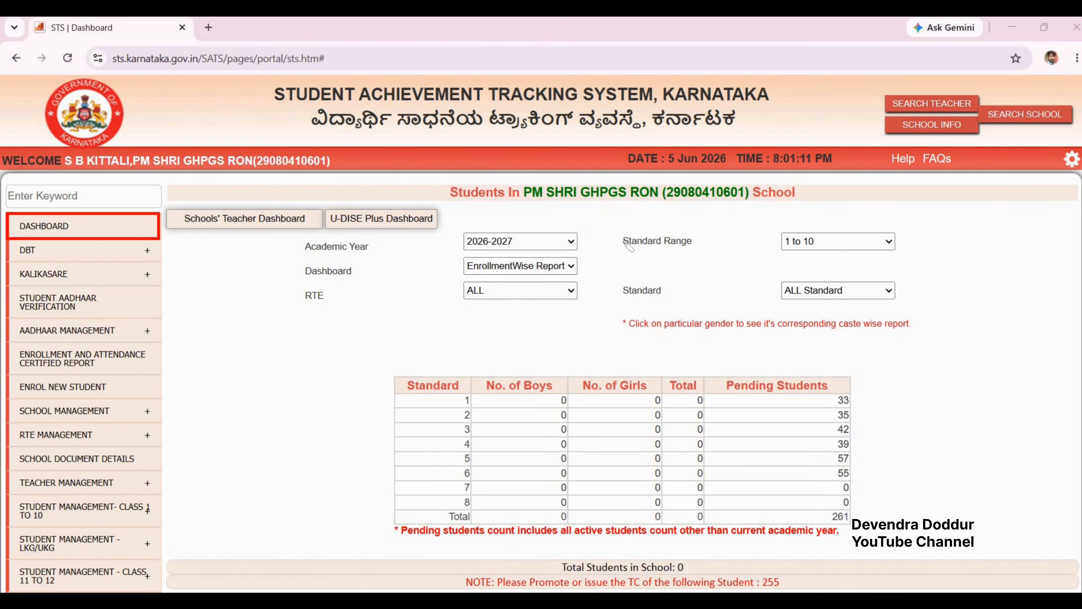
left_click_drag(625, 242, 693, 241)
left_click(837, 241)
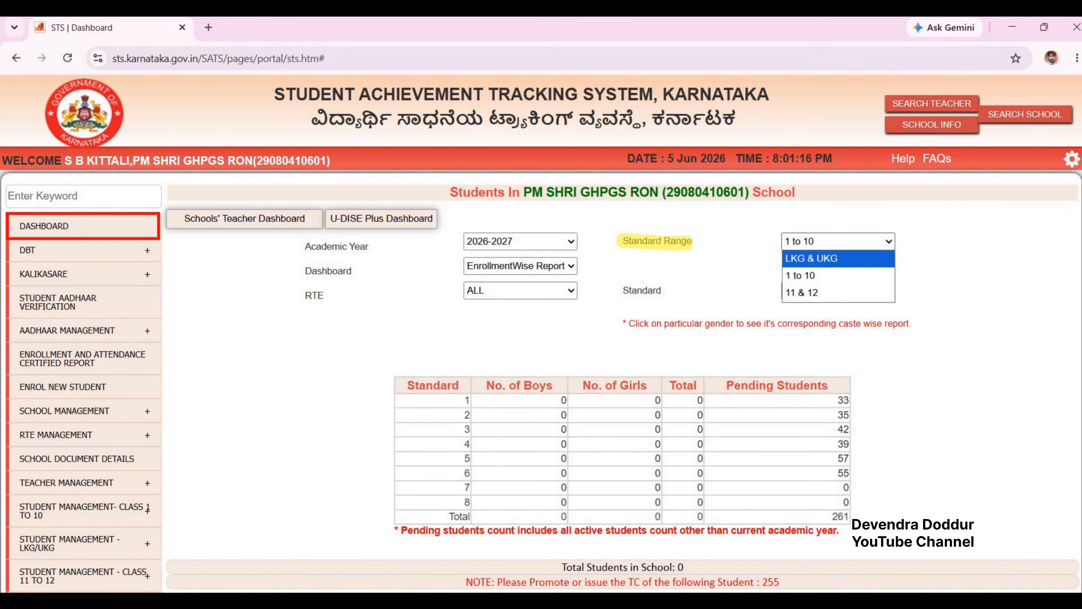
left_click(825, 260)
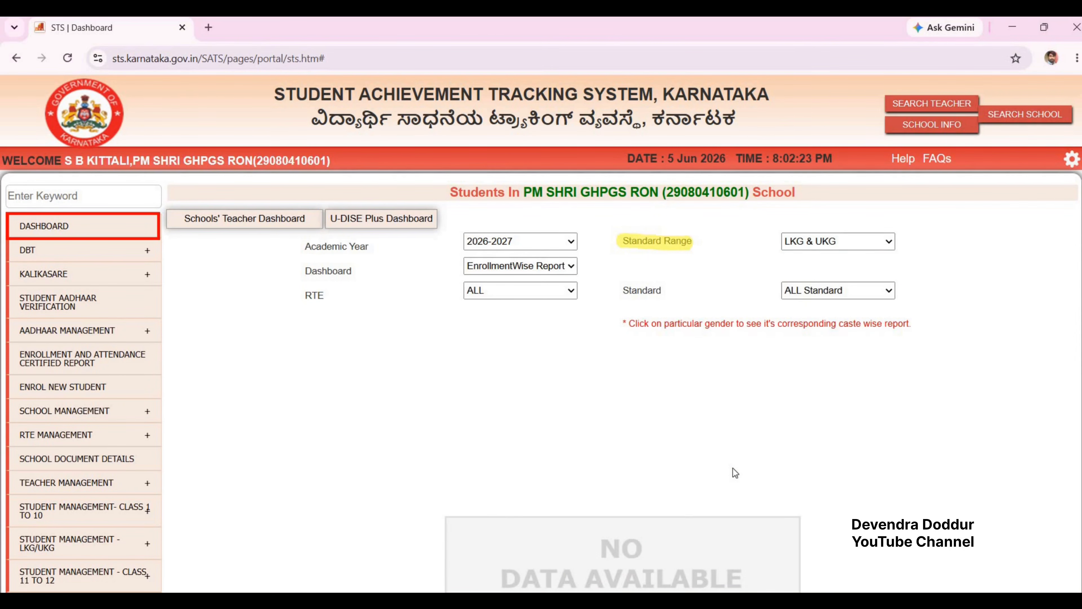